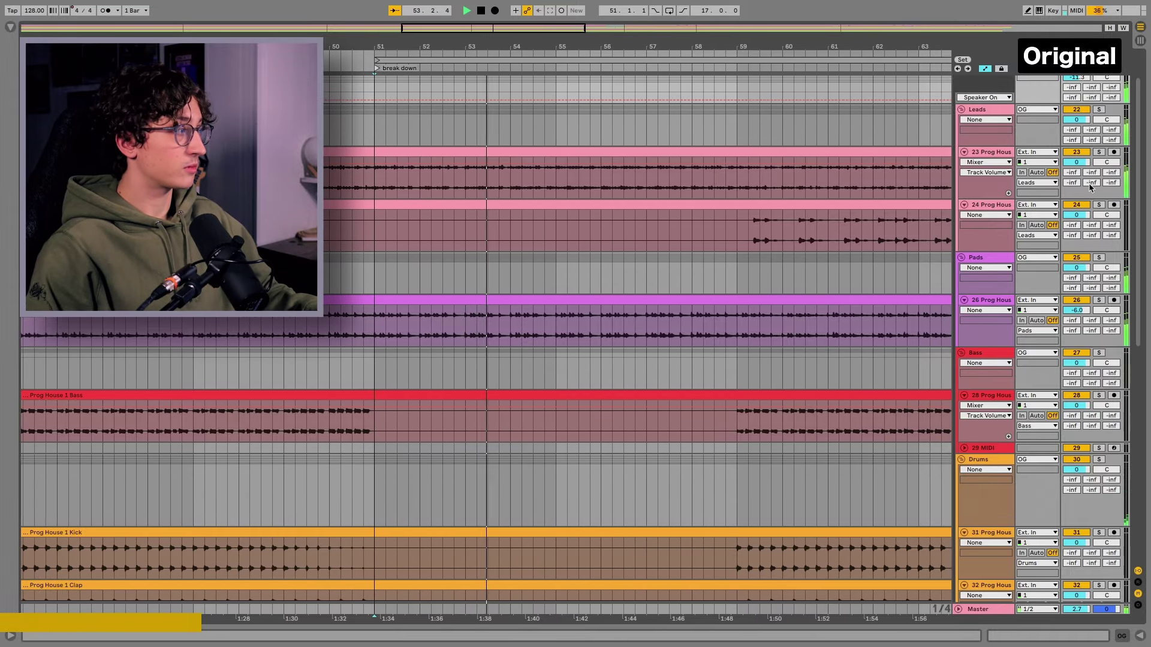
Examine the OG group's lead, pad, bass, drum and FX tracks while the original break down plays.
{"action": "scroll", "coordinate": [1138, 137], "scroll_direction": "down", "scroll_amount": 2}
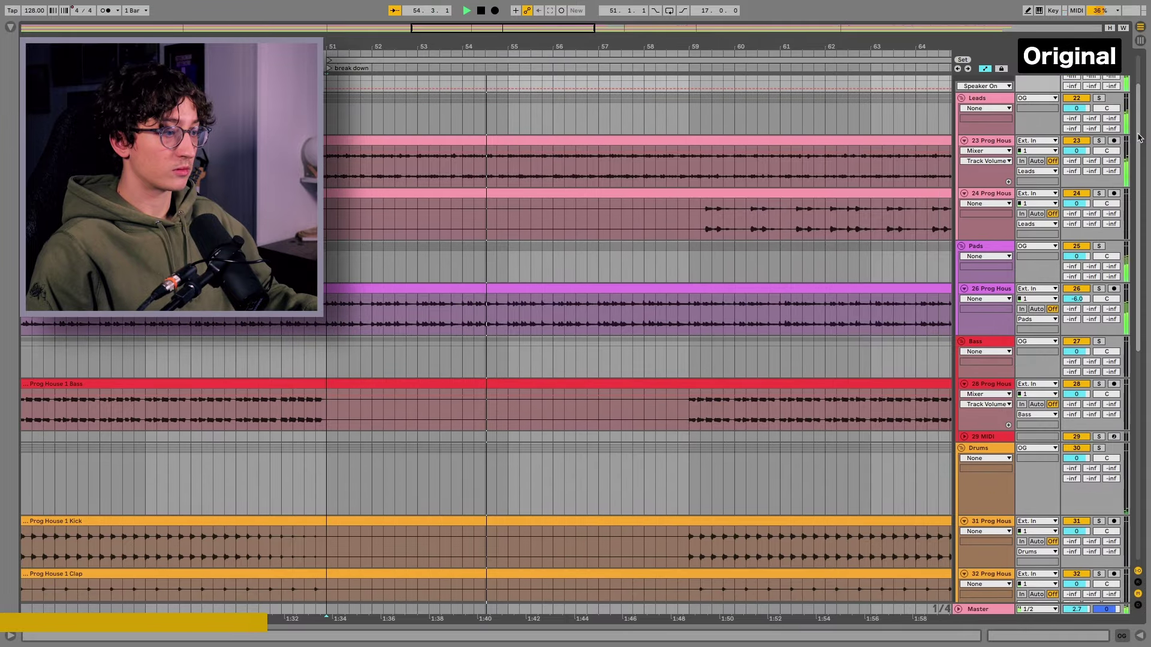
{"action": "scroll", "coordinate": [1139, 138], "scroll_direction": "down", "scroll_amount": 4}
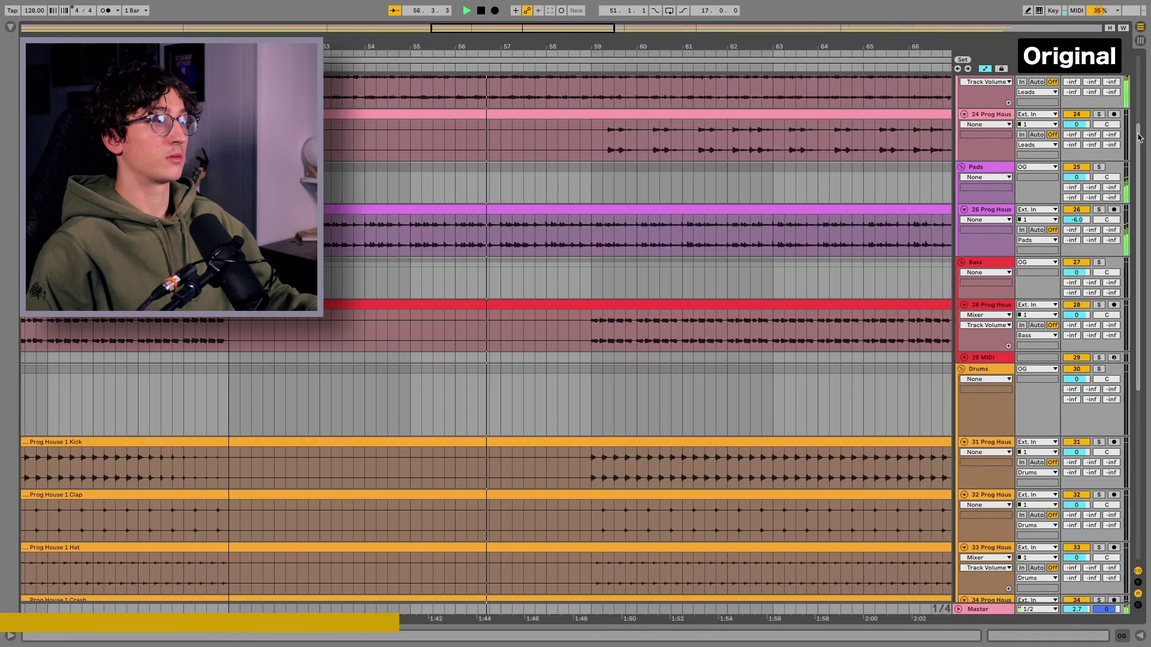
{"action": "scroll", "coordinate": [1138, 138], "scroll_direction": "down", "scroll_amount": 6}
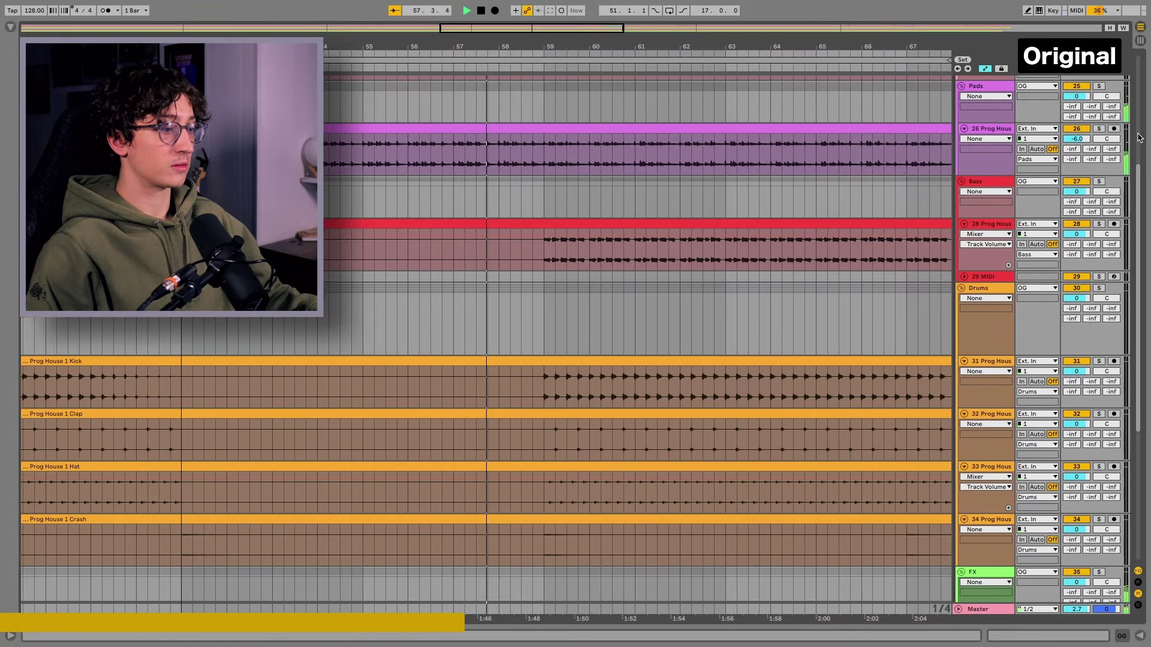
{"action": "scroll", "coordinate": [1138, 137], "scroll_direction": "down", "scroll_amount": 5}
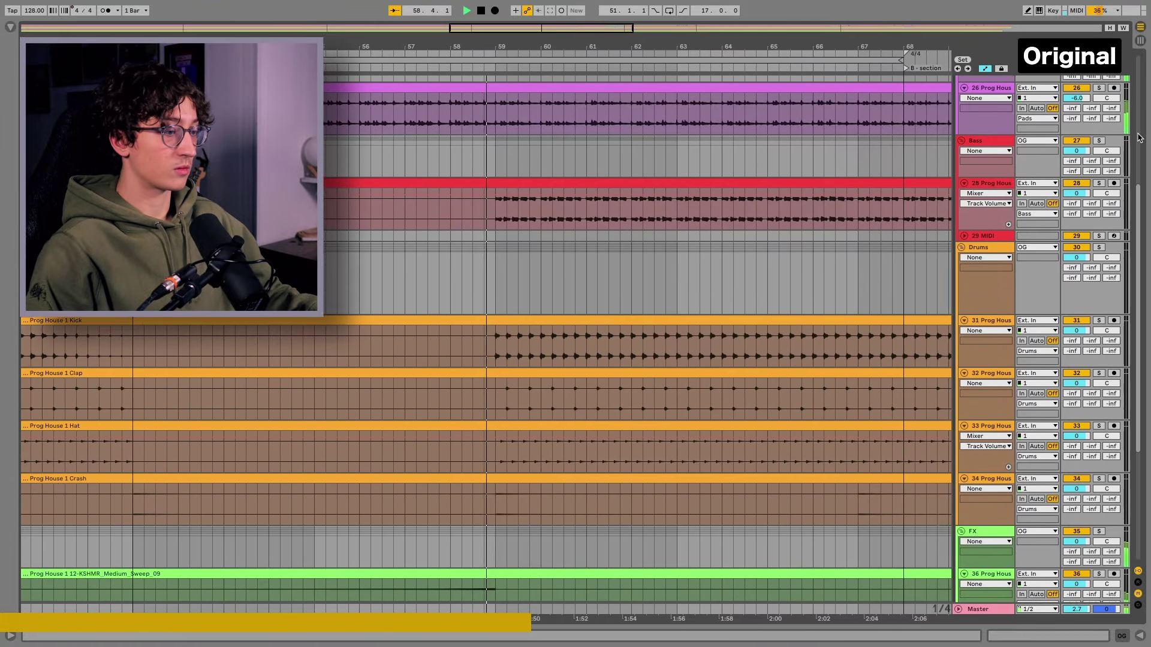
{"action": "scroll", "coordinate": [1139, 137], "scroll_direction": "up", "scroll_amount": 2}
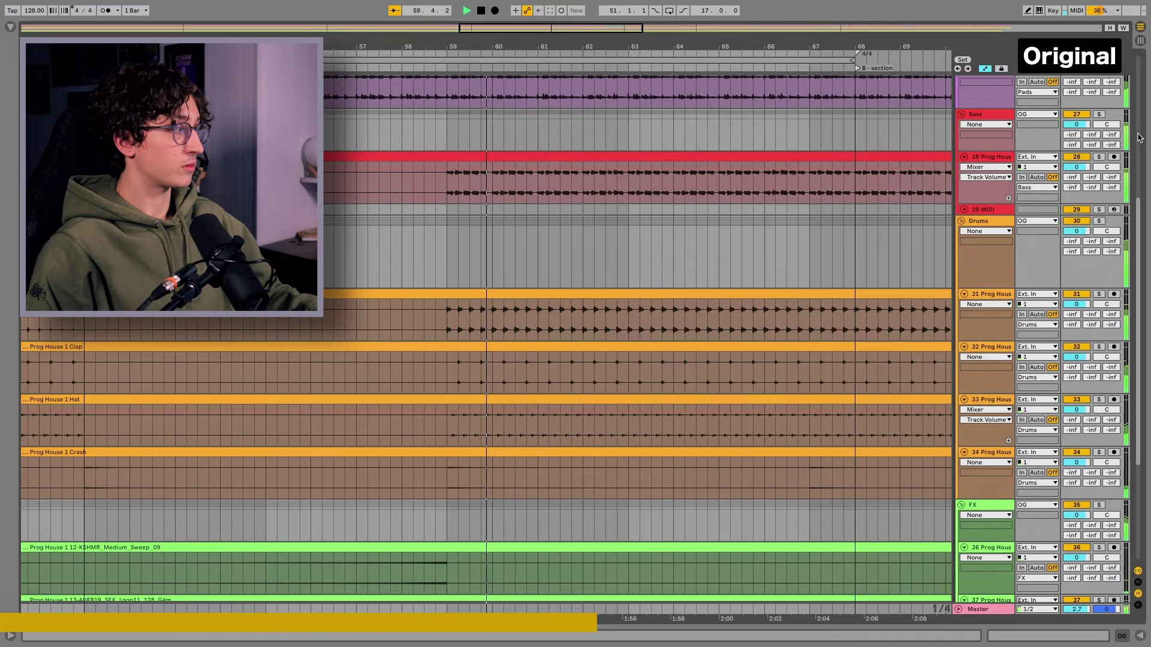
{"action": "scroll", "coordinate": [1138, 138], "scroll_direction": "up", "scroll_amount": 7}
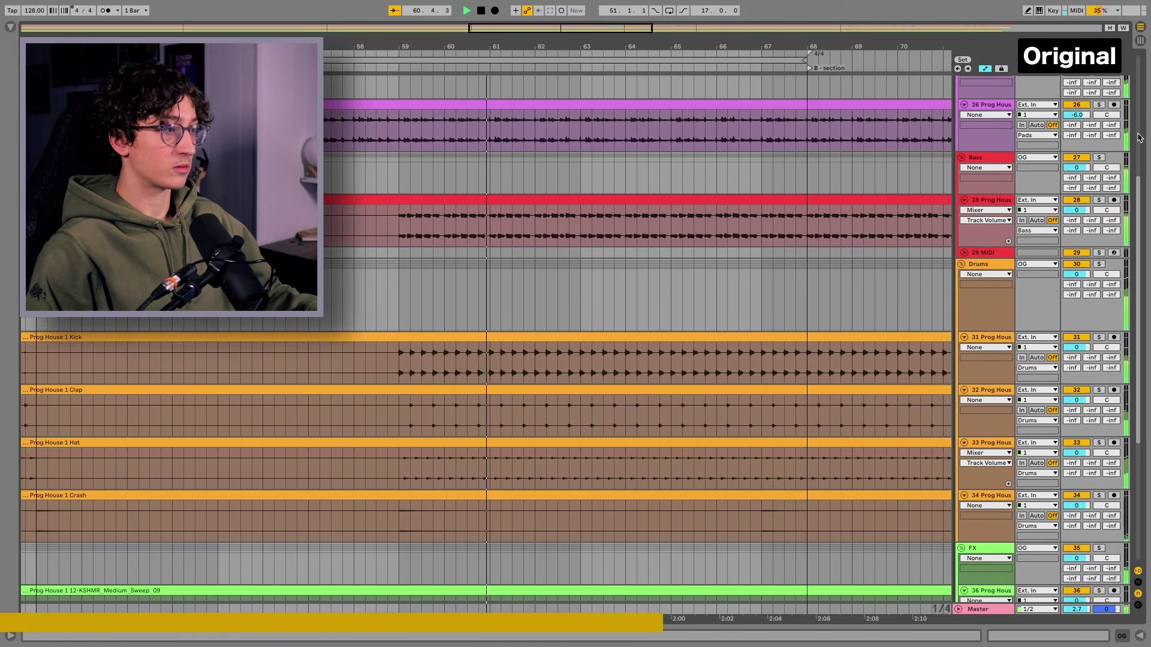
{"action": "scroll", "coordinate": [1138, 137], "scroll_direction": "up", "scroll_amount": 8}
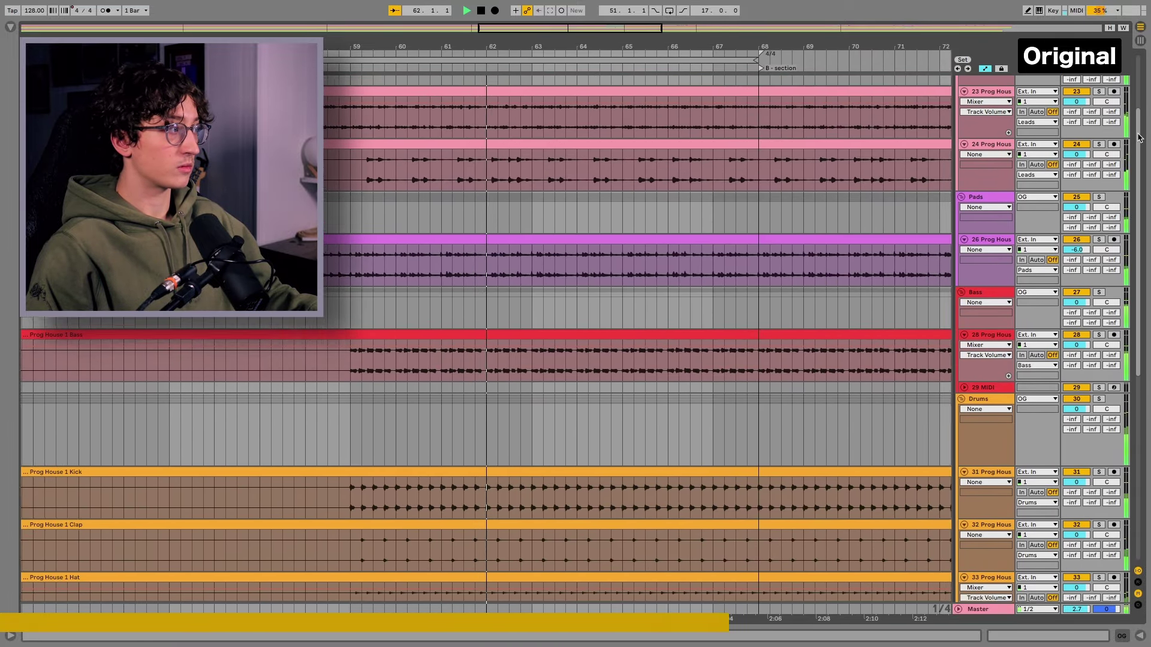
{"action": "scroll", "coordinate": [1138, 137], "scroll_direction": "down", "scroll_amount": 1}
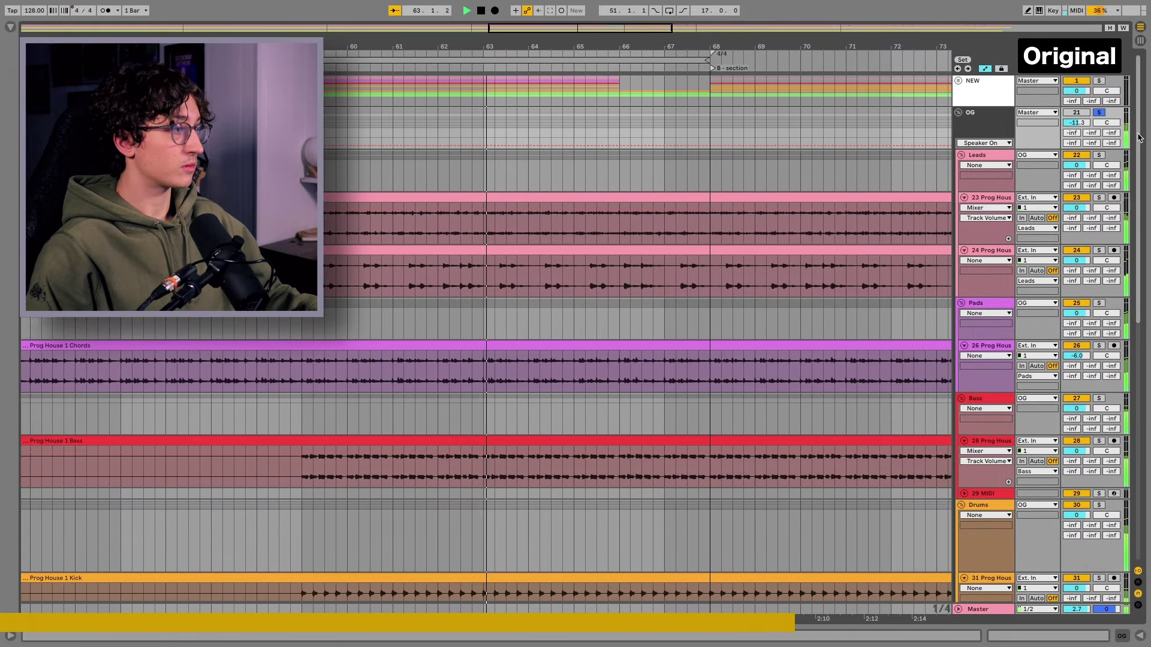
{"action": "scroll", "coordinate": [1138, 137], "scroll_direction": "down", "scroll_amount": 1}
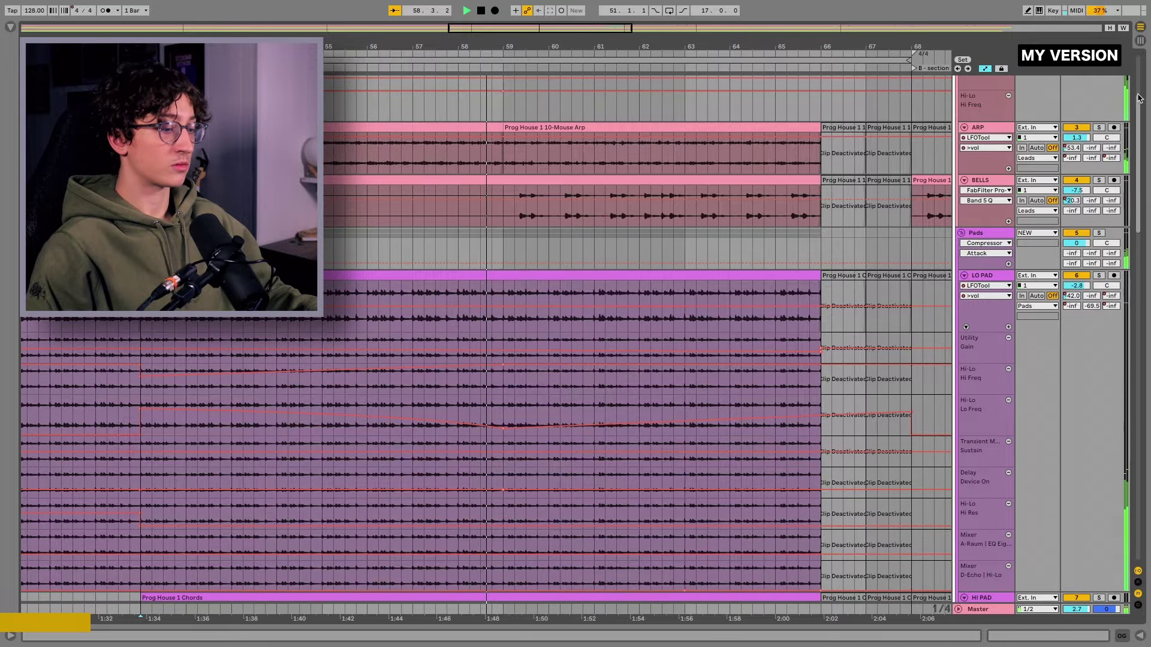
Hide the automation lanes and examine the NEW group's lead, pad, bass and drum tracks as the break down plays.
{"action": "scroll", "coordinate": [1139, 98], "scroll_direction": "down", "scroll_amount": 1}
{"action": "scroll", "coordinate": [1139, 98], "scroll_direction": "down", "scroll_amount": 2}
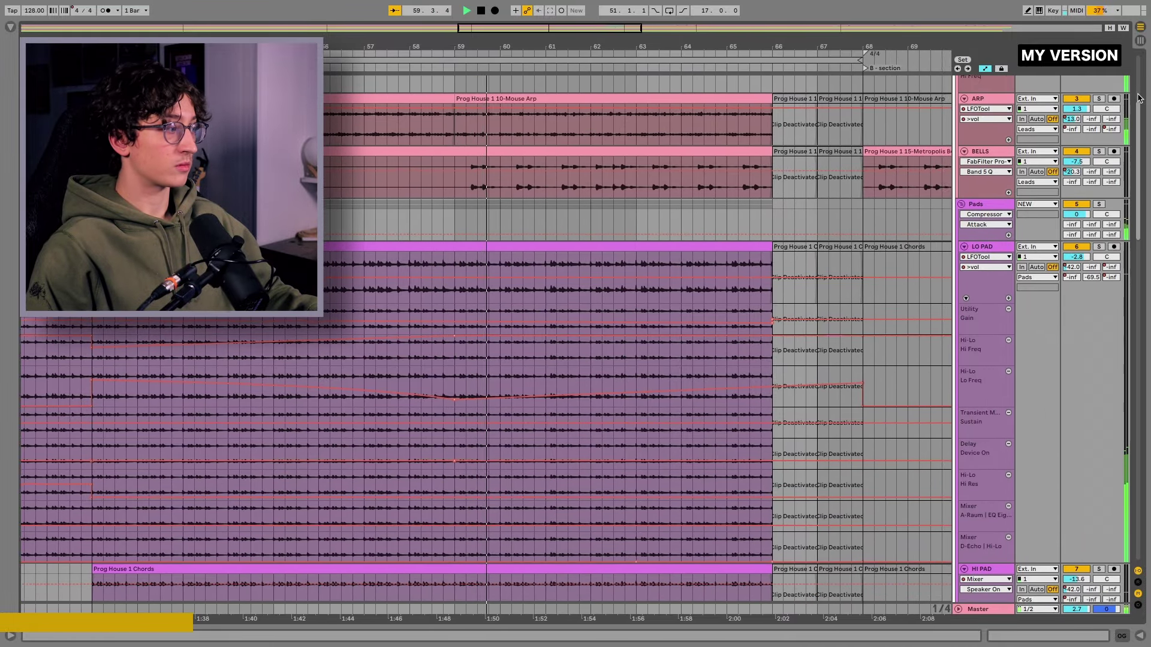
{"action": "scroll", "coordinate": [1139, 97], "scroll_direction": "down", "scroll_amount": 2}
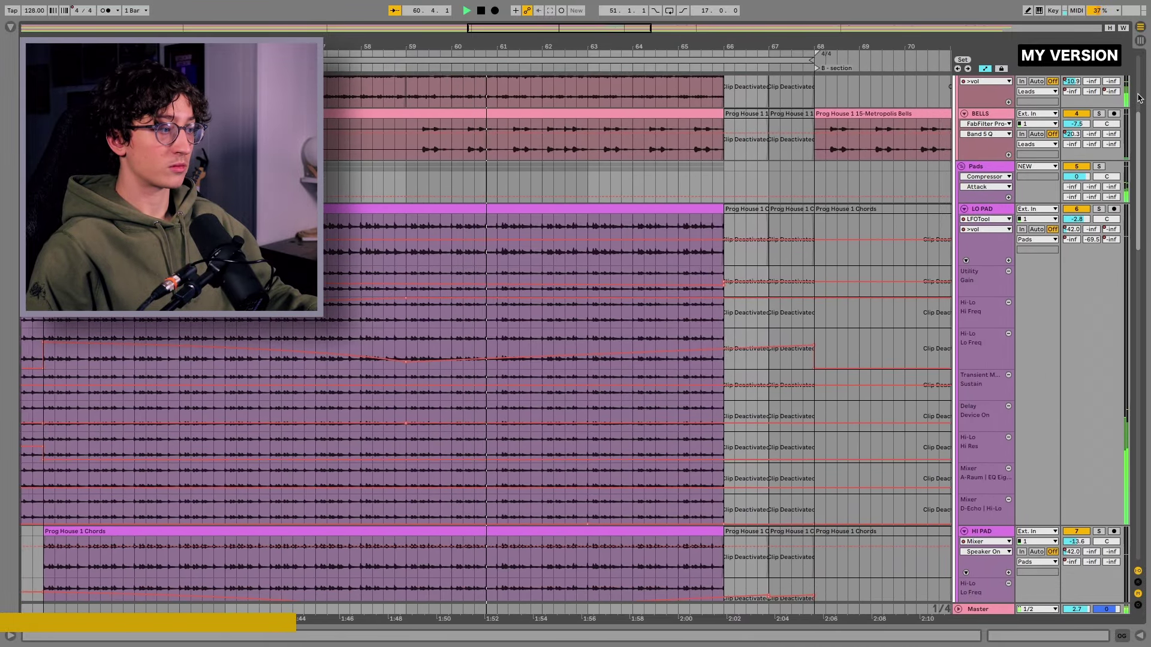
{"action": "key", "text": "a"}
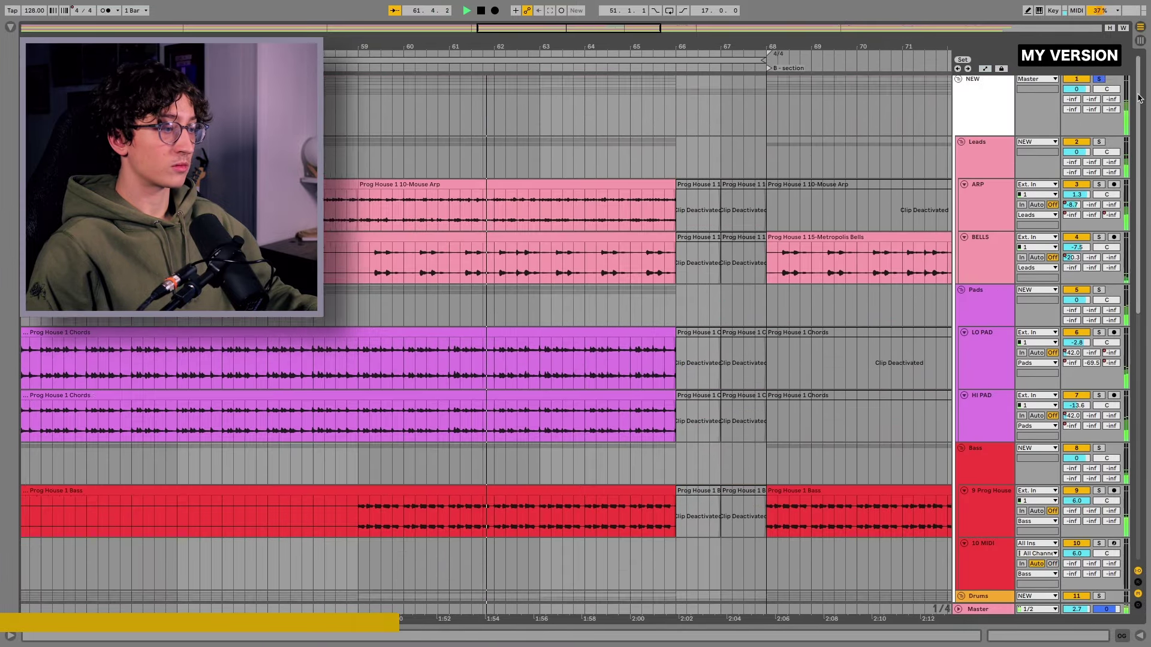
{"action": "scroll", "coordinate": [1139, 98], "scroll_direction": "down", "scroll_amount": 1}
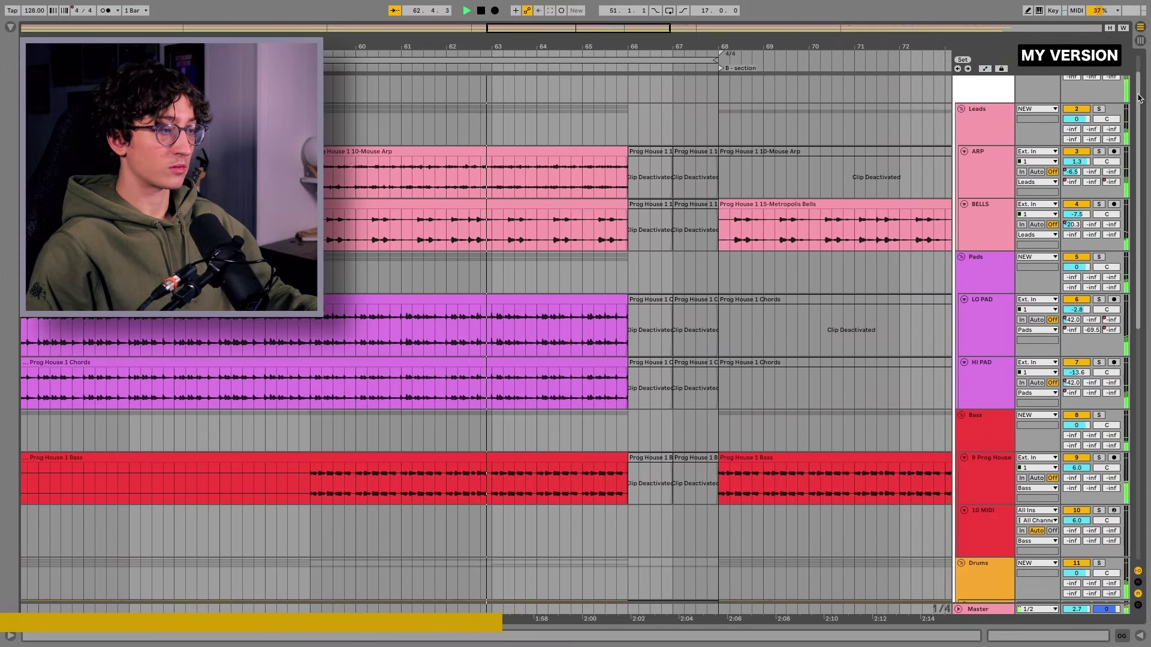
{"action": "scroll", "coordinate": [1139, 97], "scroll_direction": "down", "scroll_amount": 2}
{"action": "scroll", "coordinate": [1139, 98], "scroll_direction": "down", "scroll_amount": 1}
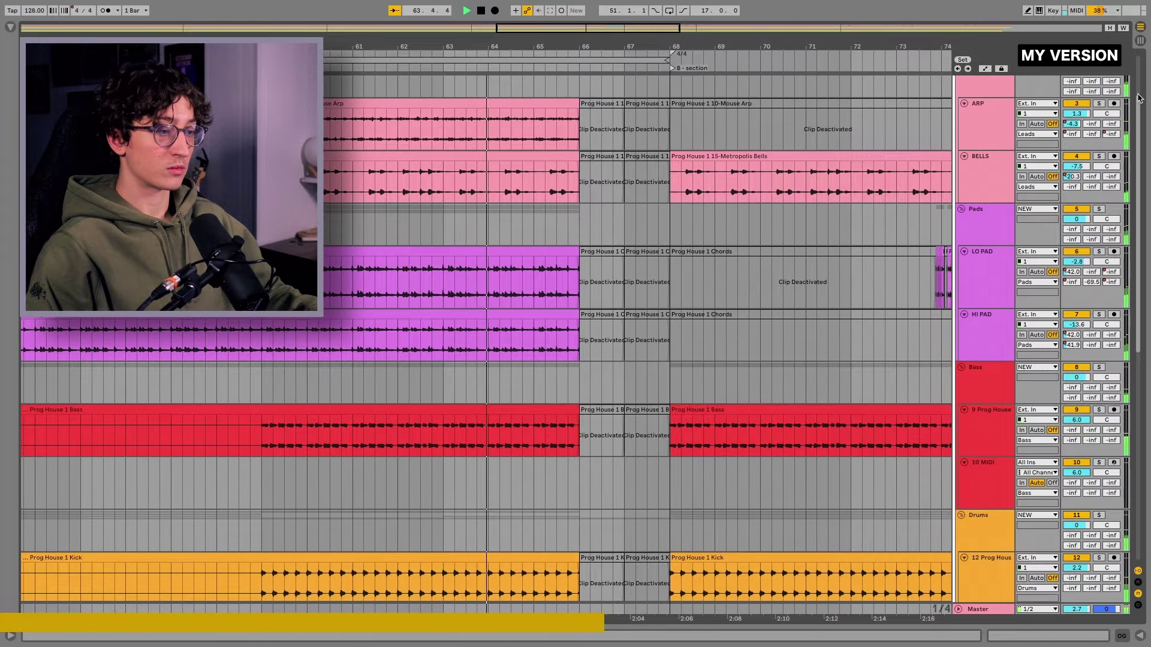
{"action": "scroll", "coordinate": [1139, 98], "scroll_direction": "up", "scroll_amount": 1}
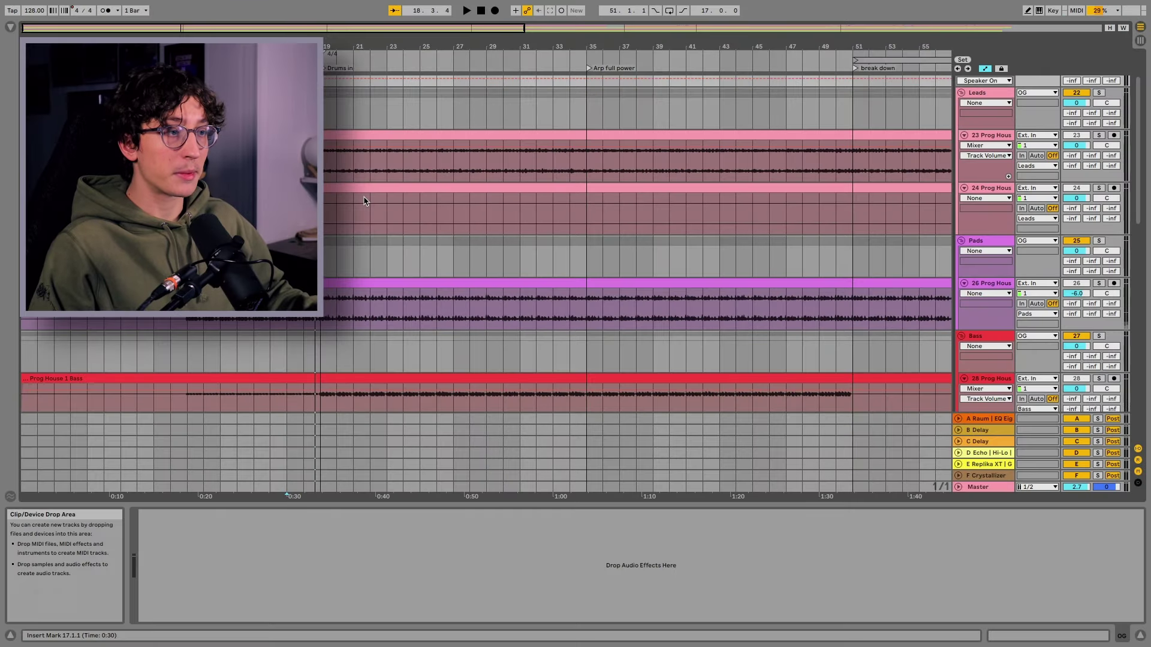
Play the original from the Drums in section and solo its Drums, Bass, Pads and Leads groups in turn.
{"action": "left_click", "coordinate": [364, 201]}
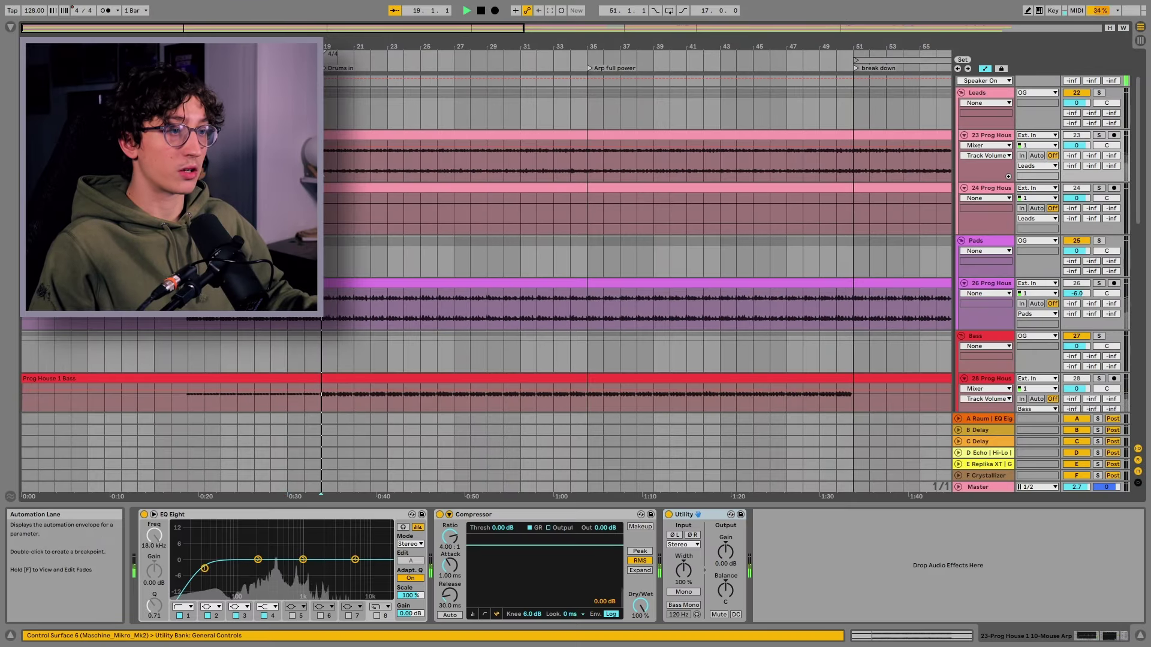
{"action": "scroll", "coordinate": [363, 201], "scroll_direction": "down", "scroll_amount": 8}
{"action": "scroll", "coordinate": [434, 165], "scroll_direction": "up", "scroll_amount": 5}
{"action": "left_click", "coordinate": [1098, 167]}
{"action": "scroll", "coordinate": [1096, 168], "scroll_direction": "up", "scroll_amount": 5}
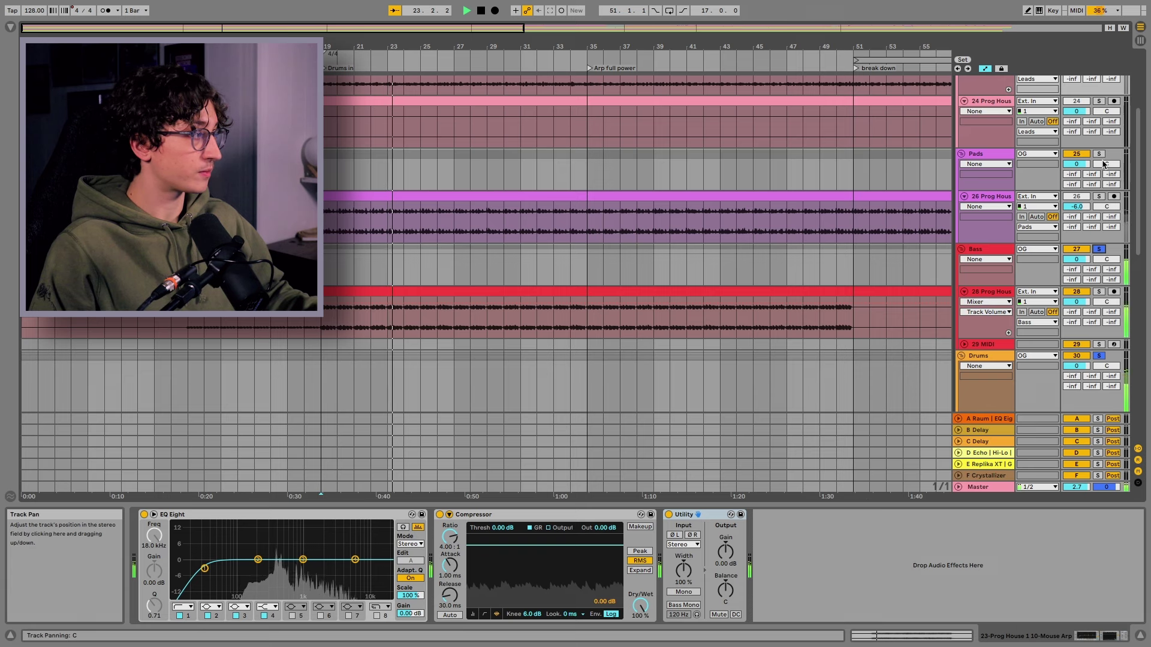
{"action": "scroll", "coordinate": [1103, 182], "scroll_direction": "up", "scroll_amount": 2}
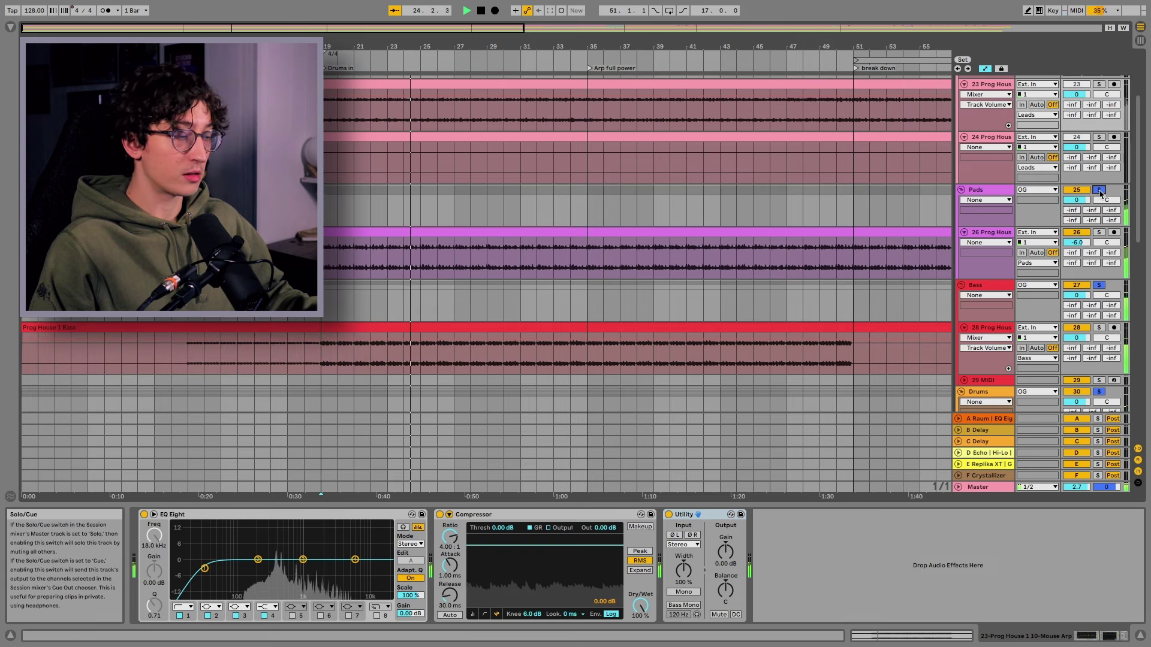
{"action": "scroll", "coordinate": [1101, 192], "scroll_direction": "up", "scroll_amount": 3}
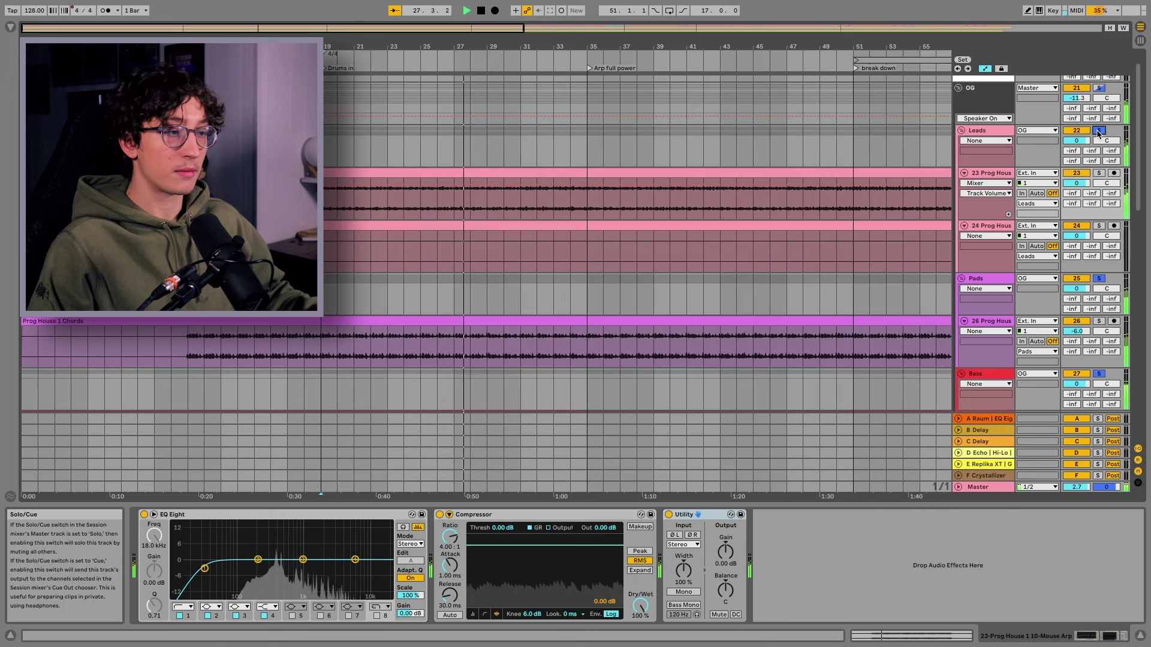
Solo the original's FX group and listen to it from bar 56 in the break down.
{"action": "scroll", "coordinate": [1082, 192], "scroll_direction": "down", "scroll_amount": 15}
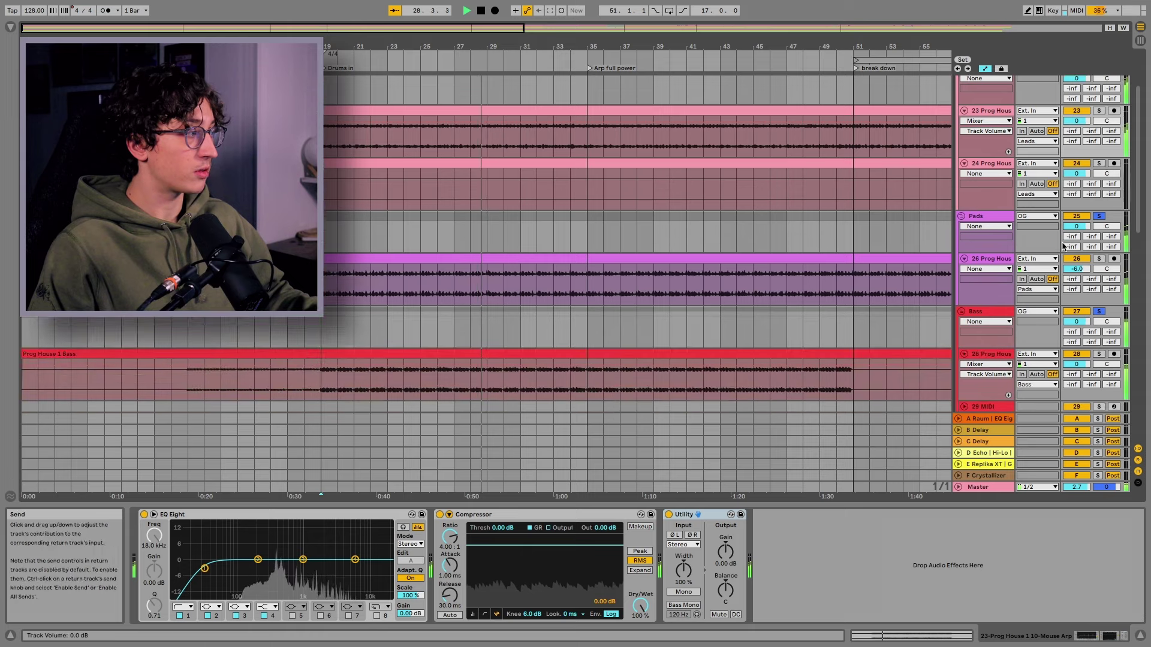
{"action": "scroll", "coordinate": [1064, 246], "scroll_direction": "down", "scroll_amount": 2}
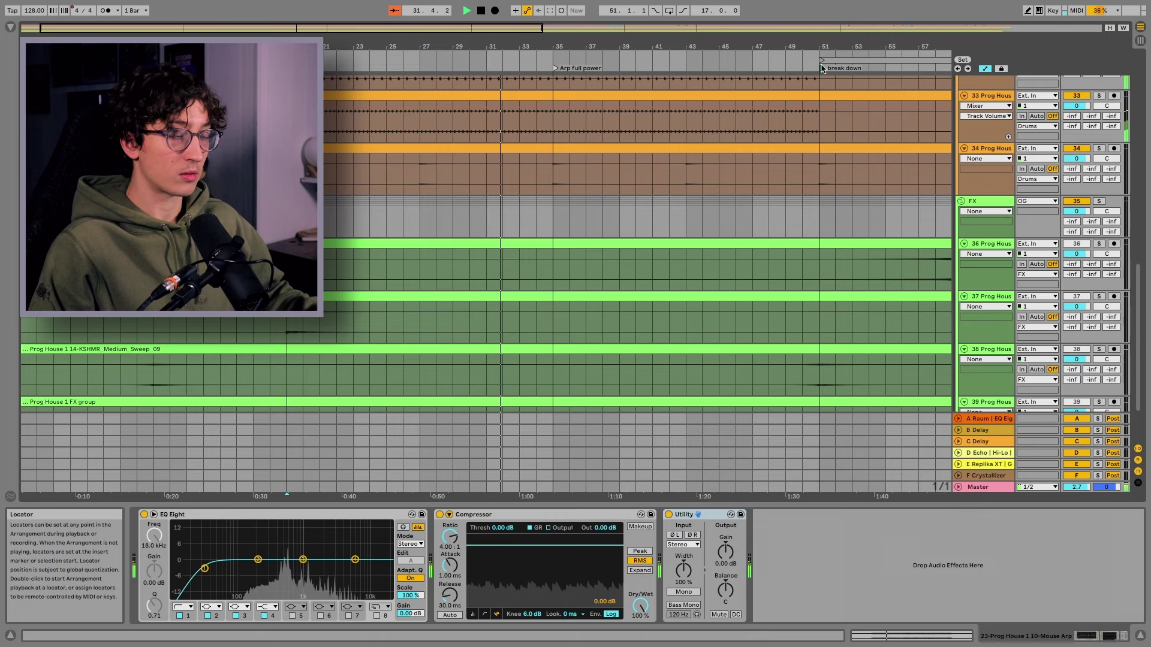
{"action": "left_click", "coordinate": [906, 267]}
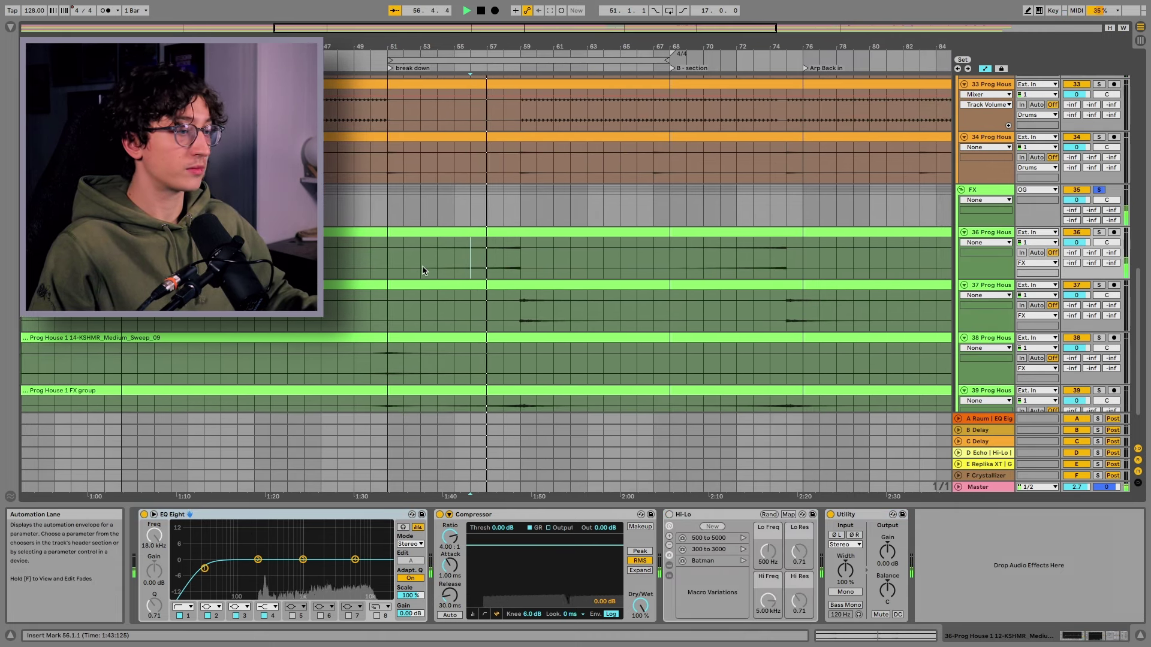
{"action": "scroll", "coordinate": [423, 270], "scroll_direction": "up", "scroll_amount": 1}
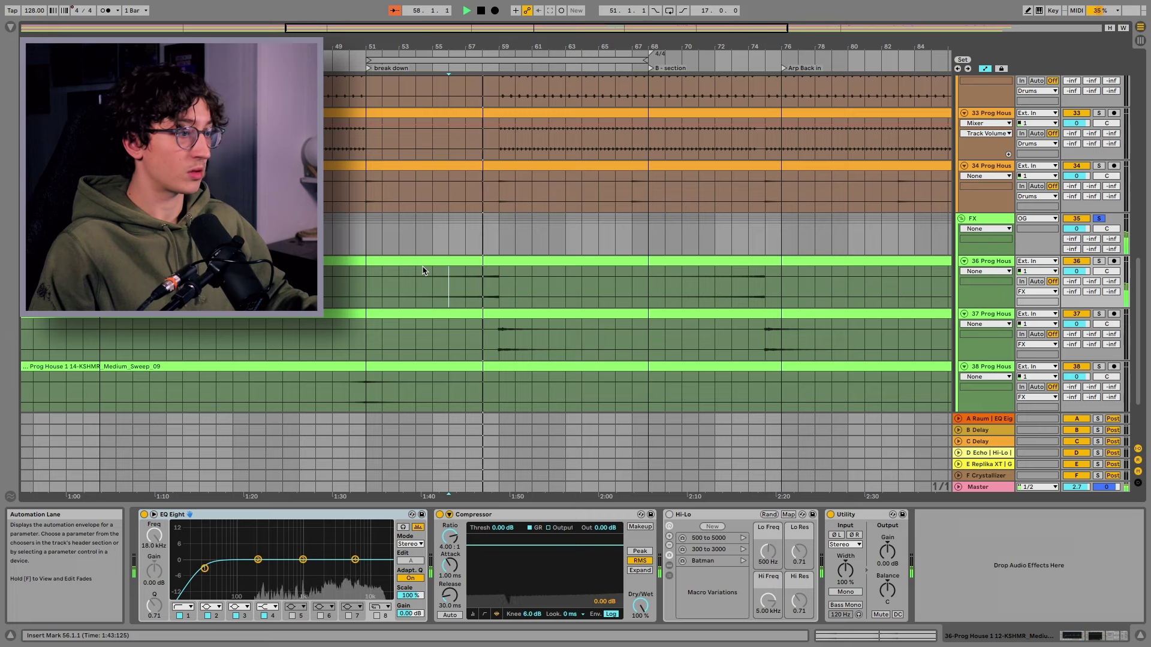
{"action": "scroll", "coordinate": [422, 270], "scroll_direction": "up", "scroll_amount": 10}
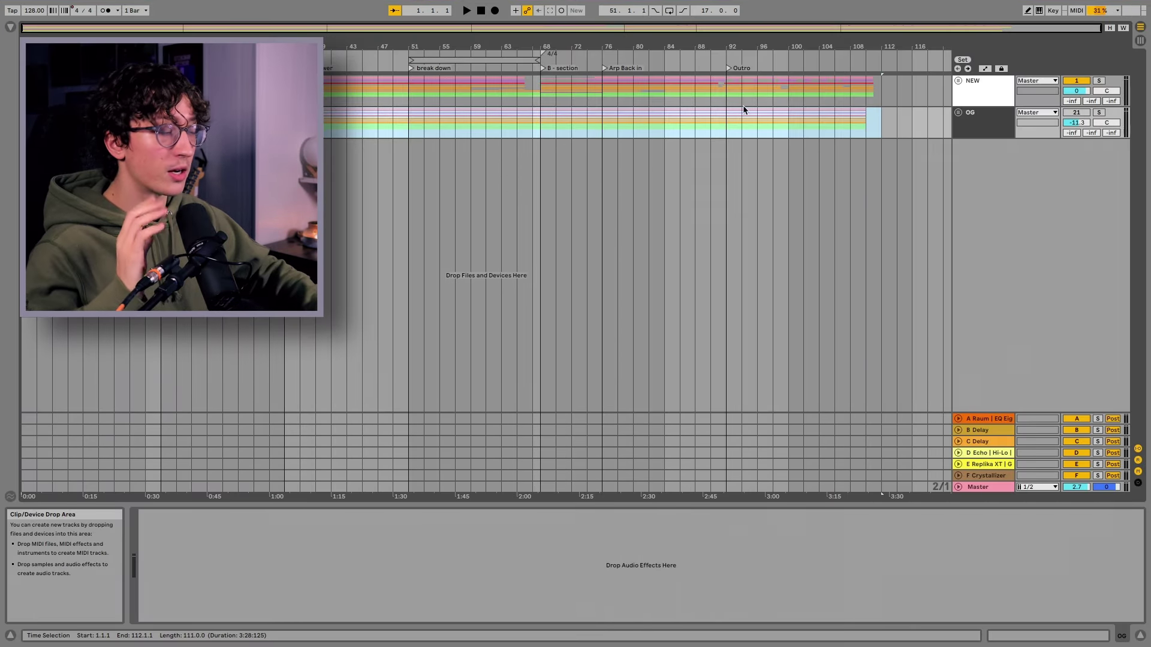
Select the NEW group's whole arrangement from bar 1 to bar 114.
{"action": "left_click", "coordinate": [971, 99]}
{"action": "left_click_drag", "start_coordinate": [883, 93], "coordinate": [887, 94]}
{"action": "key", "text": "shift+Home"}
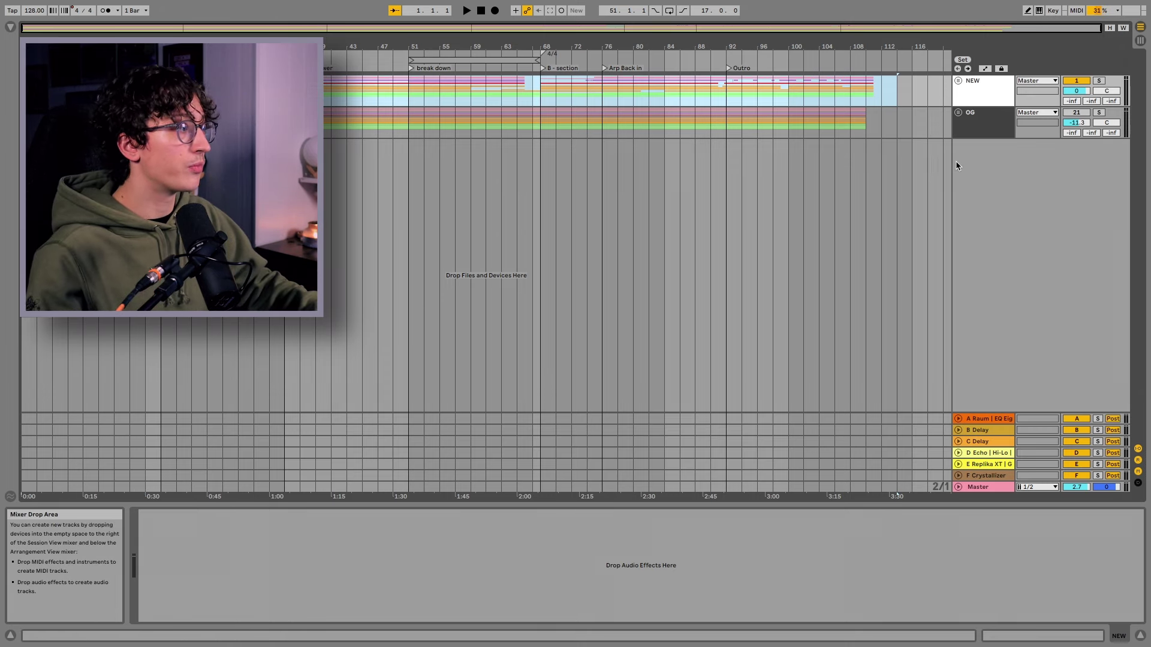
Unfold and solo the OG group, place the insert marker at bar 51 and look over its lead, pad and bass tracks.
{"action": "left_click", "coordinate": [969, 125]}
{"action": "left_click", "coordinate": [959, 113]}
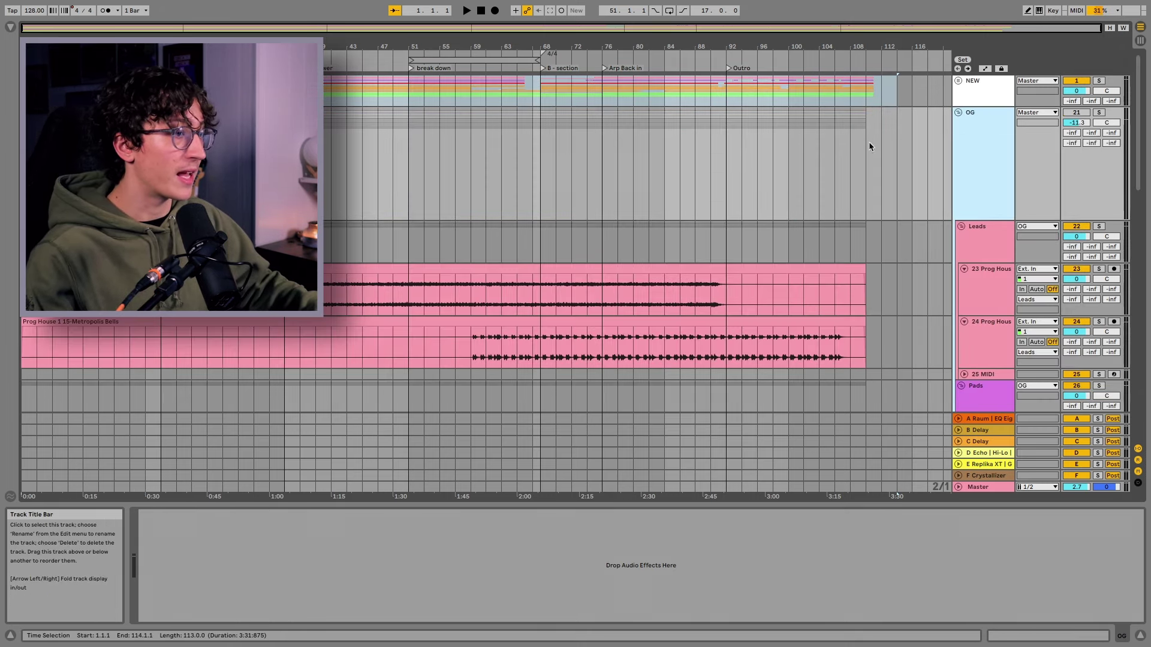
{"action": "left_click", "coordinate": [243, 240]}
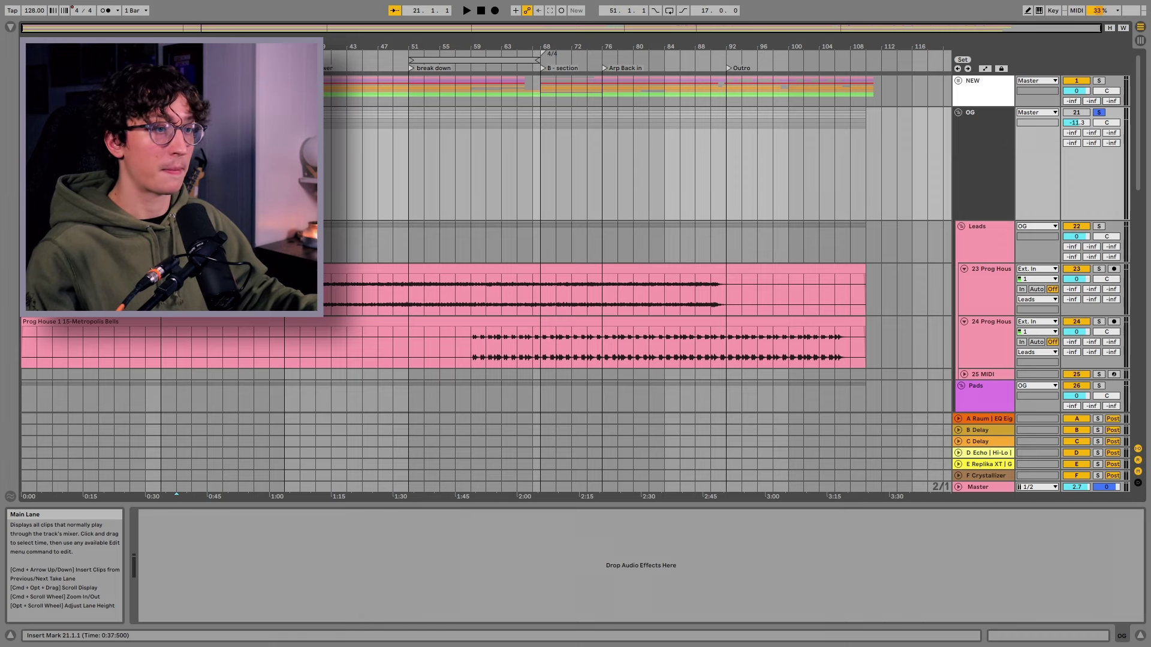
{"action": "scroll", "coordinate": [608, 236], "scroll_direction": "down", "scroll_amount": 5}
{"action": "left_click", "coordinate": [607, 236]}
{"action": "scroll", "coordinate": [607, 236], "scroll_direction": "up", "scroll_amount": 3}
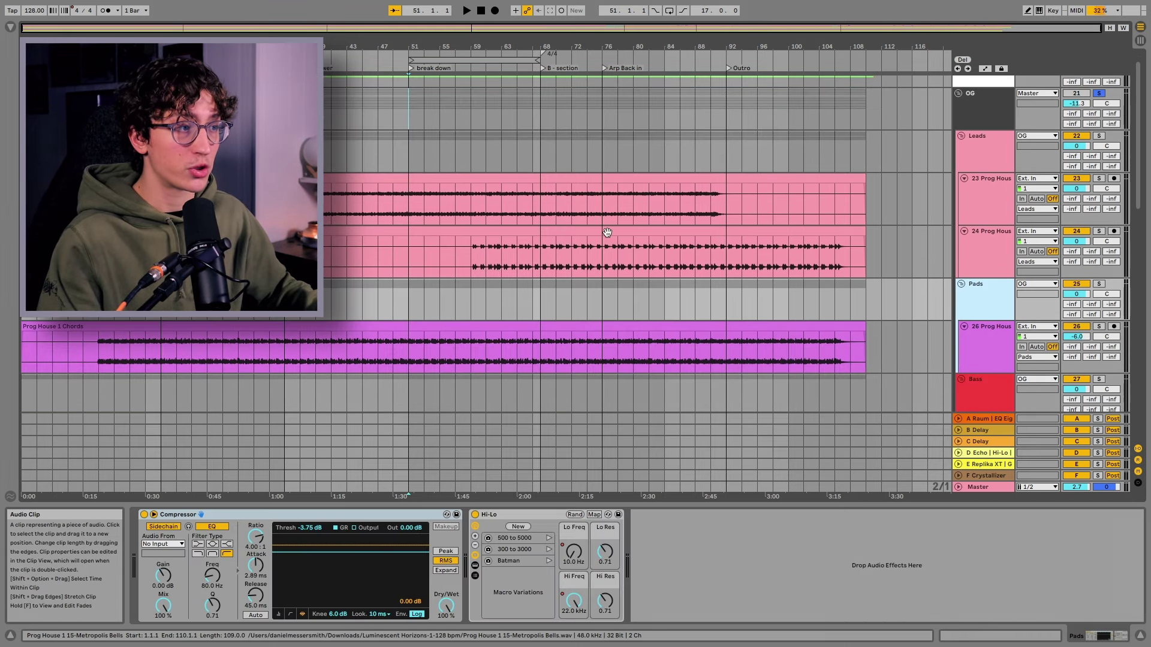
{"action": "scroll", "coordinate": [608, 236], "scroll_direction": "down", "scroll_amount": 3}
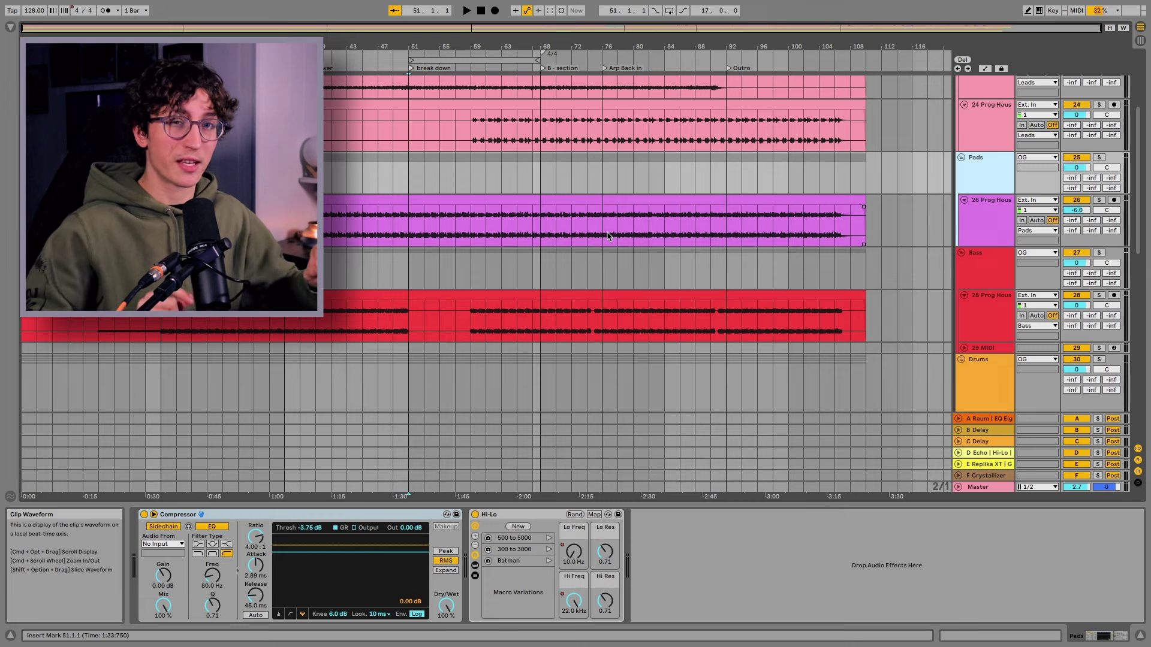
Mark out the first part of the break down across the original pad and bass tracks, and review the surrounding tracks.
{"action": "scroll", "coordinate": [606, 236], "scroll_direction": "down", "scroll_amount": 1}
{"action": "left_click_drag", "start_coordinate": [404, 224], "coordinate": [471, 289]}
{"action": "scroll", "coordinate": [468, 291], "scroll_direction": "down", "scroll_amount": 3}
{"action": "scroll", "coordinate": [465, 291], "scroll_direction": "up", "scroll_amount": 5}
{"action": "scroll", "coordinate": [465, 291], "scroll_direction": "up", "scroll_amount": 1}
{"action": "scroll", "coordinate": [466, 294], "scroll_direction": "down", "scroll_amount": 3}
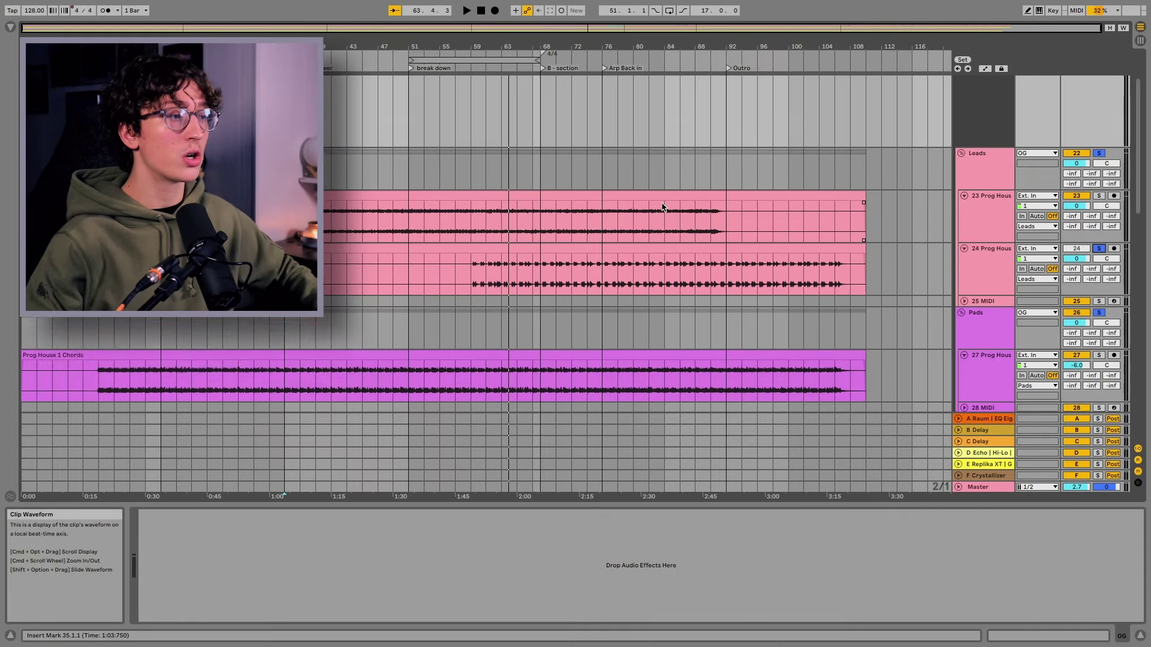
{"action": "scroll", "coordinate": [662, 207], "scroll_direction": "up", "scroll_amount": 3}
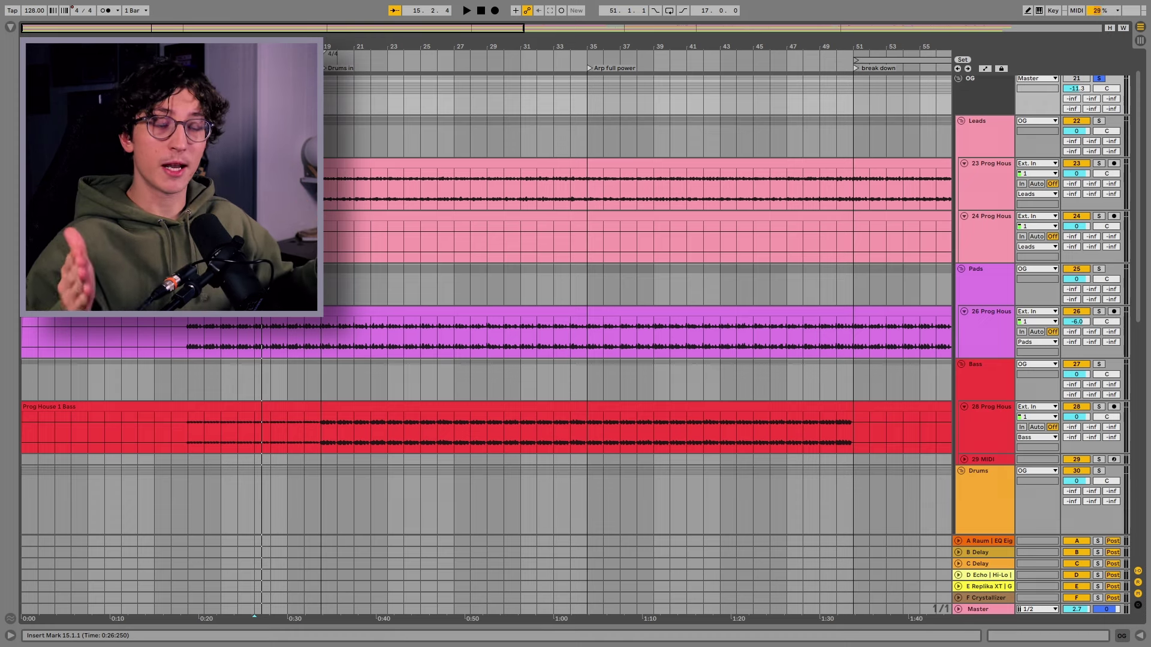
Play the original version through the start of the Drums in section.
{"action": "key", "text": "space"}
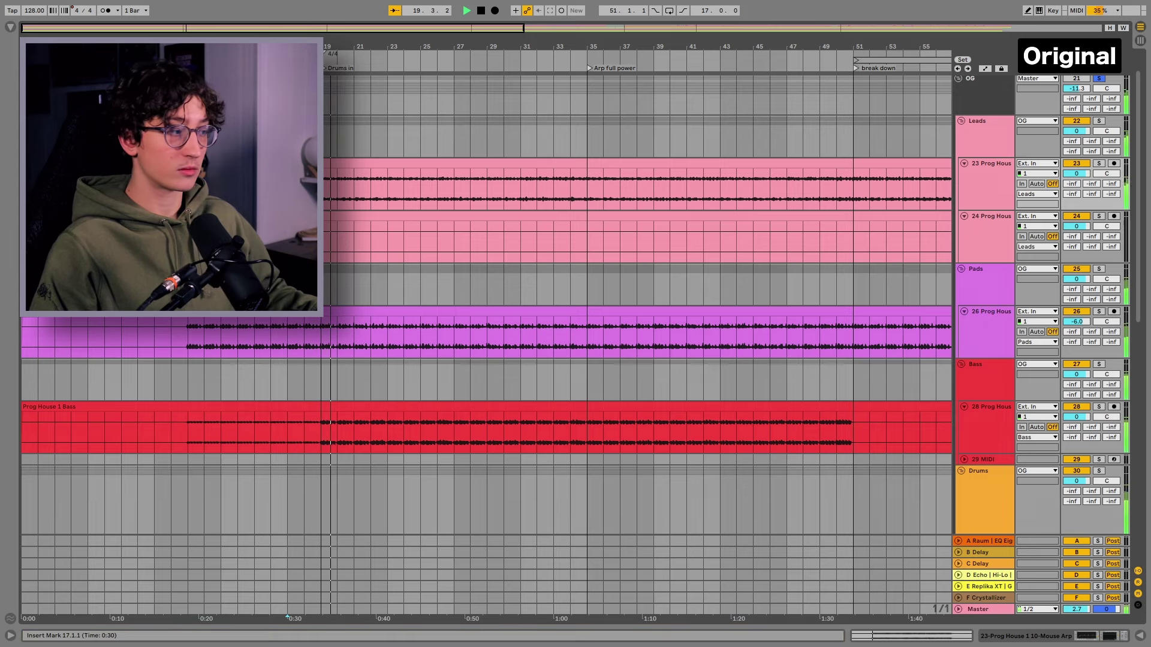
{"action": "scroll", "coordinate": [485, 329], "scroll_direction": "up", "scroll_amount": 1}
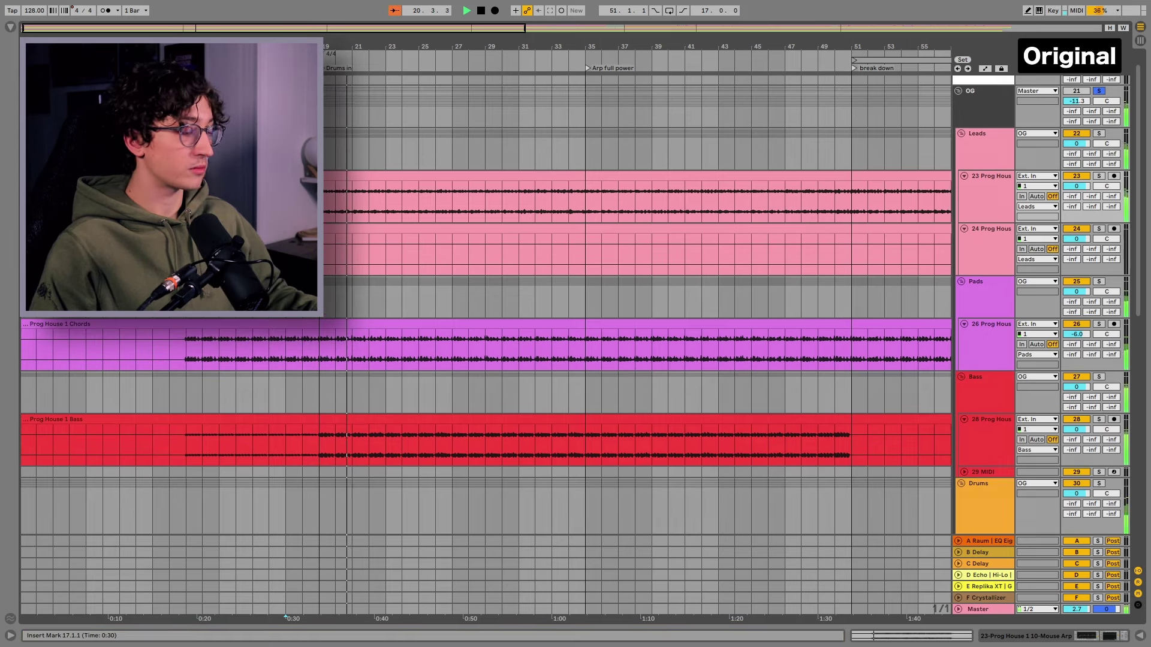
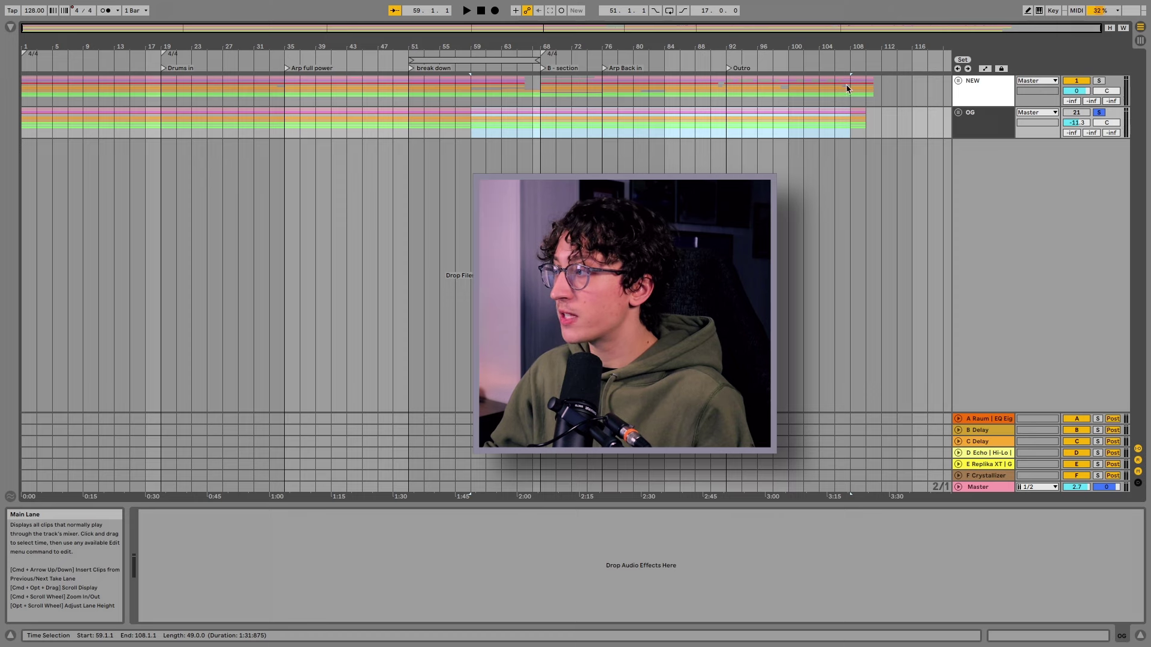
Select the Drums in section of the NEW group, from bar 19 to bar 35.
{"action": "left_click_drag", "start_coordinate": [470, 92], "coordinate": [317, 95]}
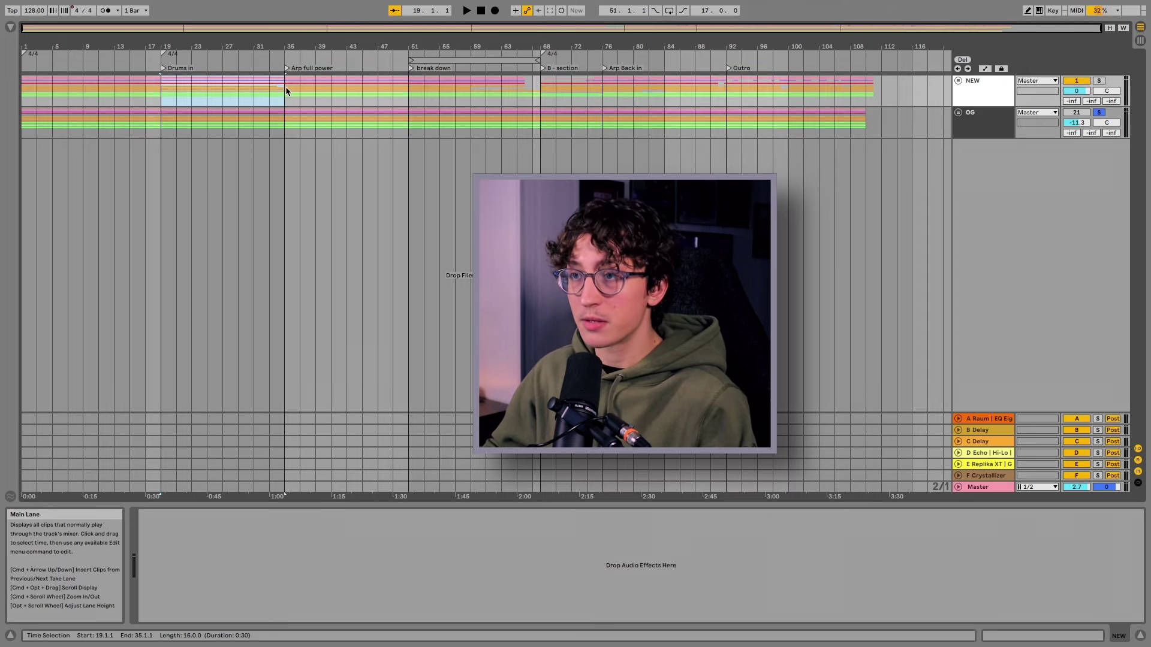
Mark out the NEW group's sections one after another, from Arp full power through B - section and Arp Back in to the Outro.
{"action": "left_click", "coordinate": [174, 83]}
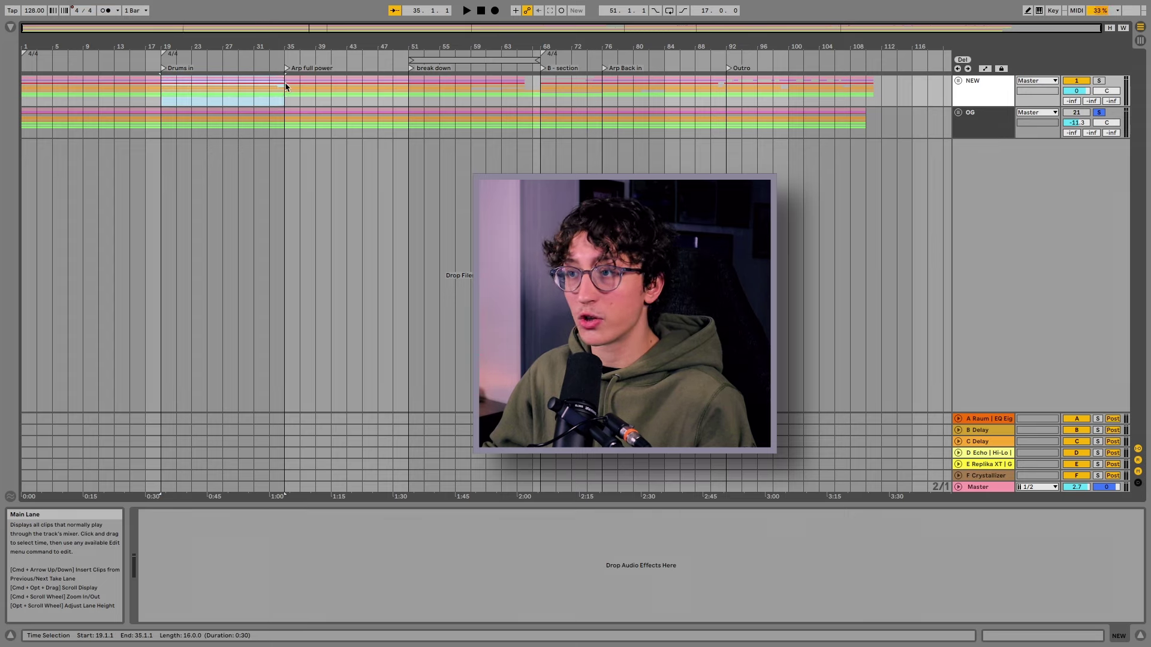
{"action": "left_click_drag", "start_coordinate": [408, 96], "coordinate": [293, 103]}
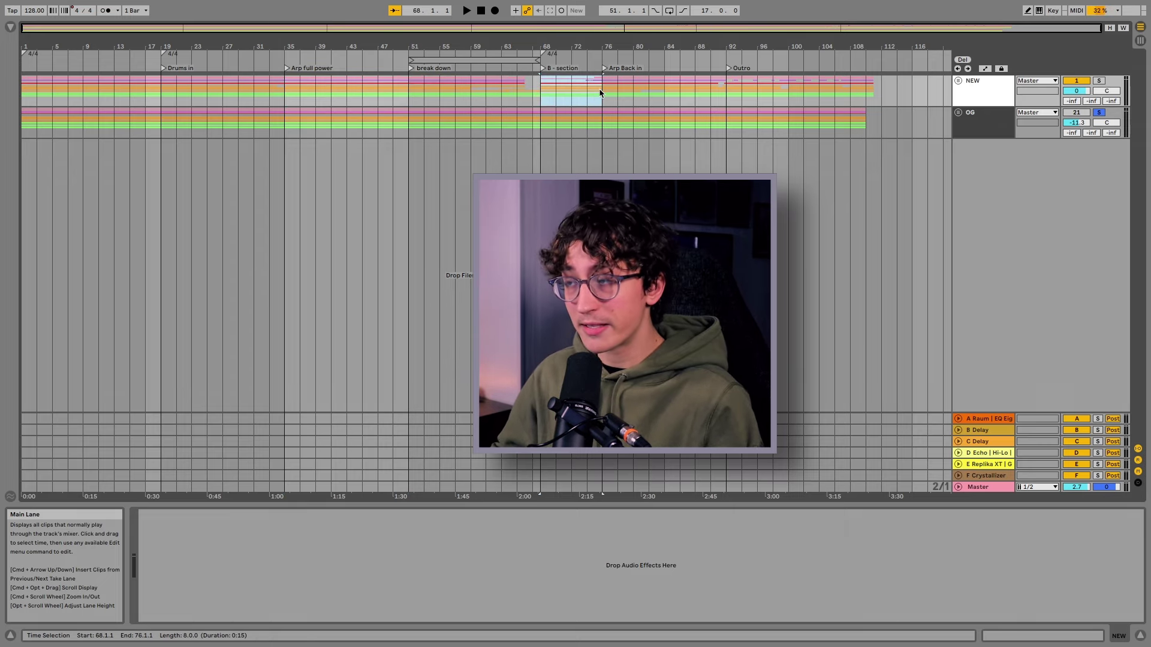
{"action": "left_click_drag", "start_coordinate": [601, 93], "coordinate": [640, 78]}
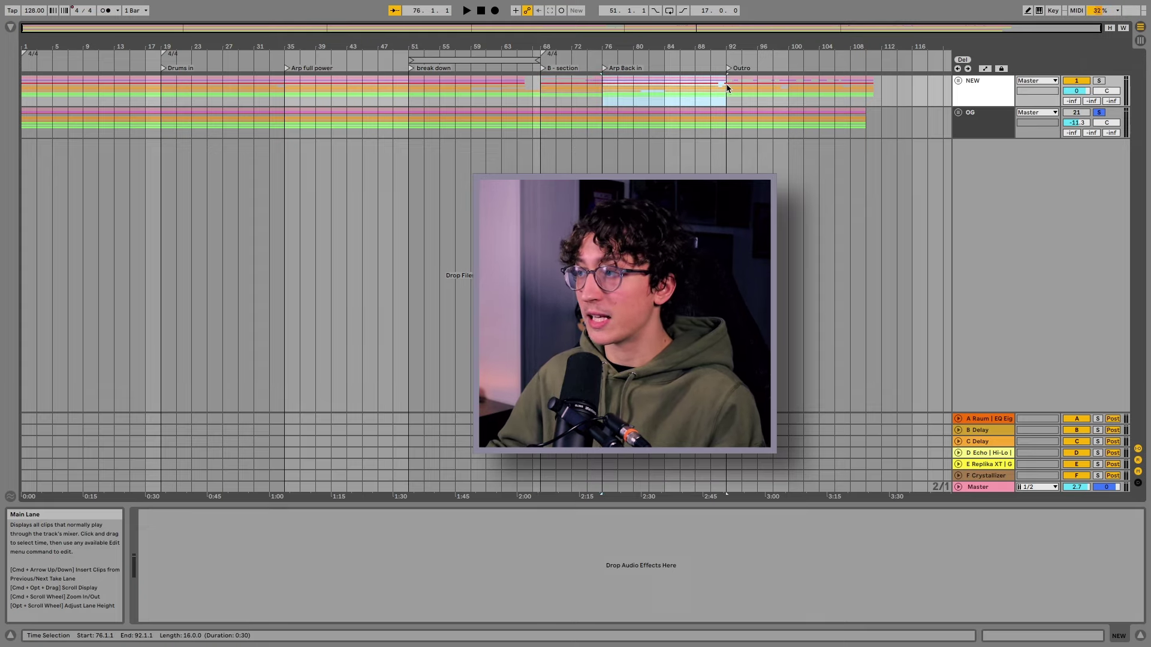
{"action": "left_click_drag", "start_coordinate": [727, 85], "coordinate": [879, 81]}
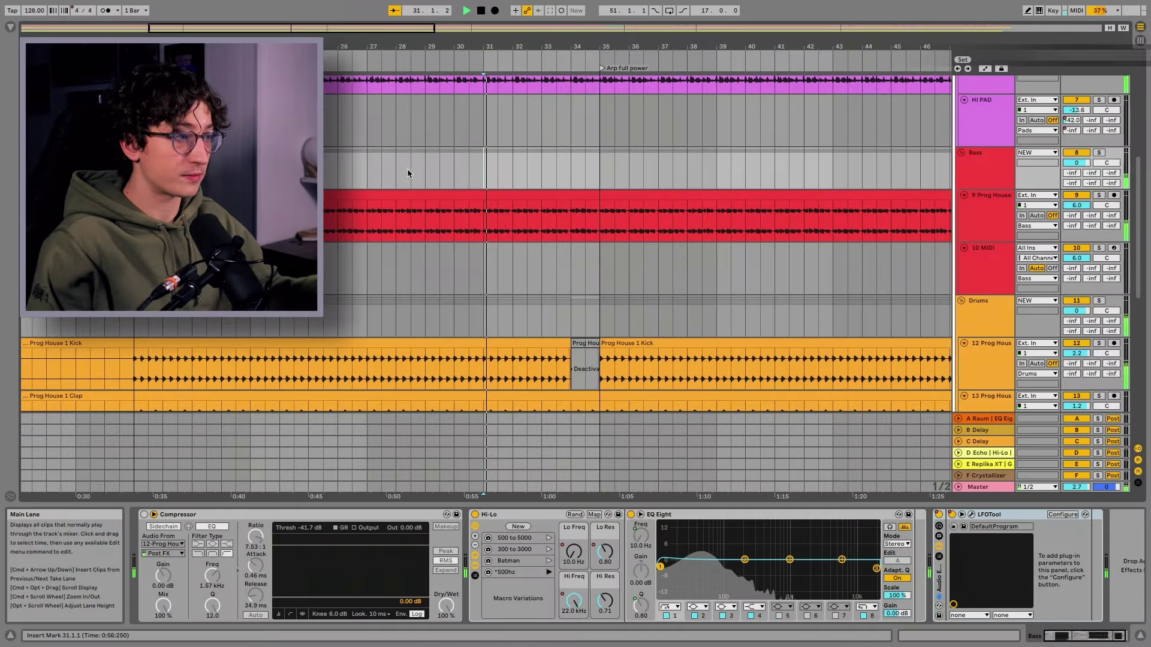
Show the automation lanes and follow the new Bass group's Hi-Lo and LFOTool automation from bar 31 into the break down during playback.
{"action": "key", "text": "a"}
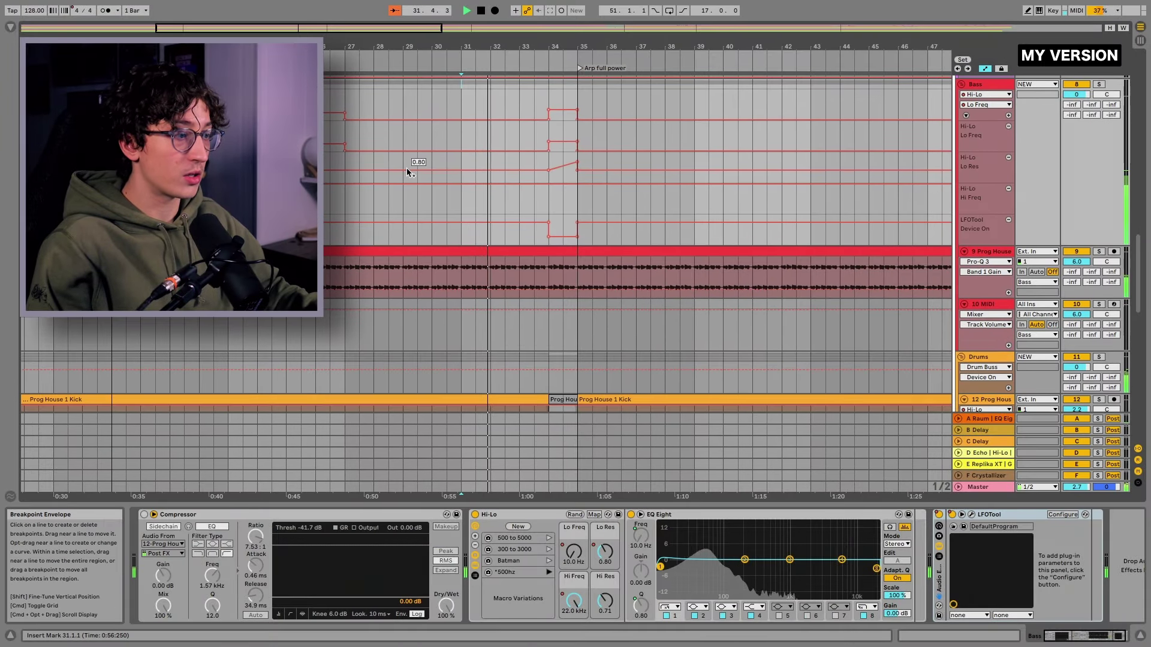
{"action": "key", "text": "Left"}
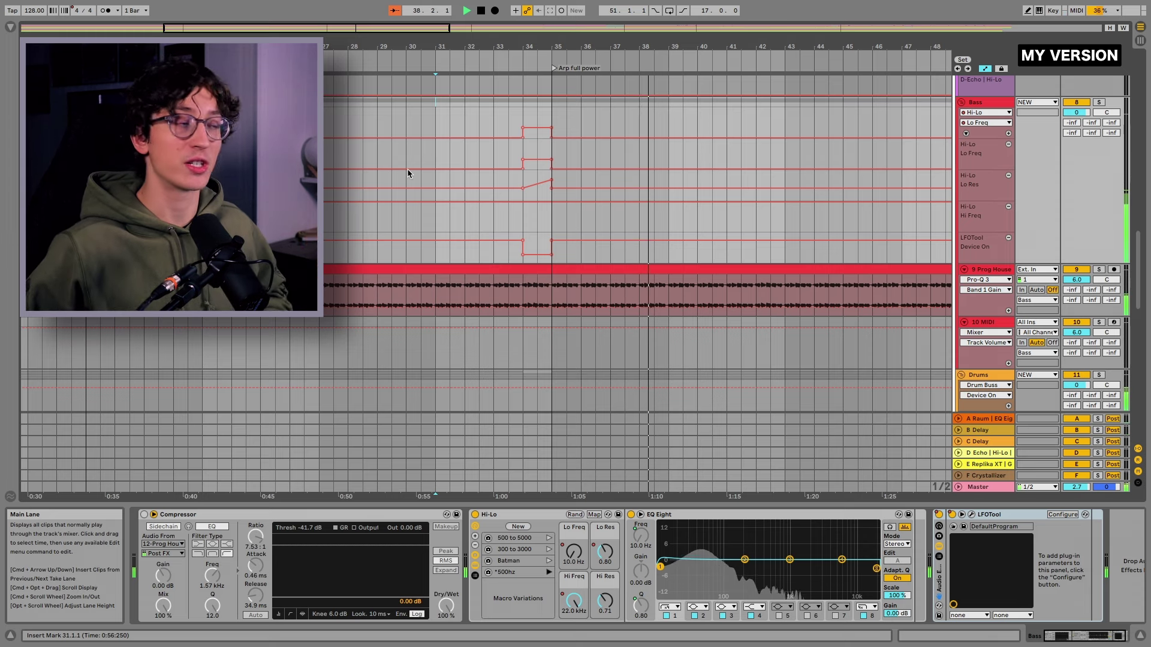
{"action": "scroll", "coordinate": [408, 174], "scroll_direction": "right", "scroll_amount": 10}
{"action": "scroll", "coordinate": [408, 173], "scroll_direction": "up", "scroll_amount": 2}
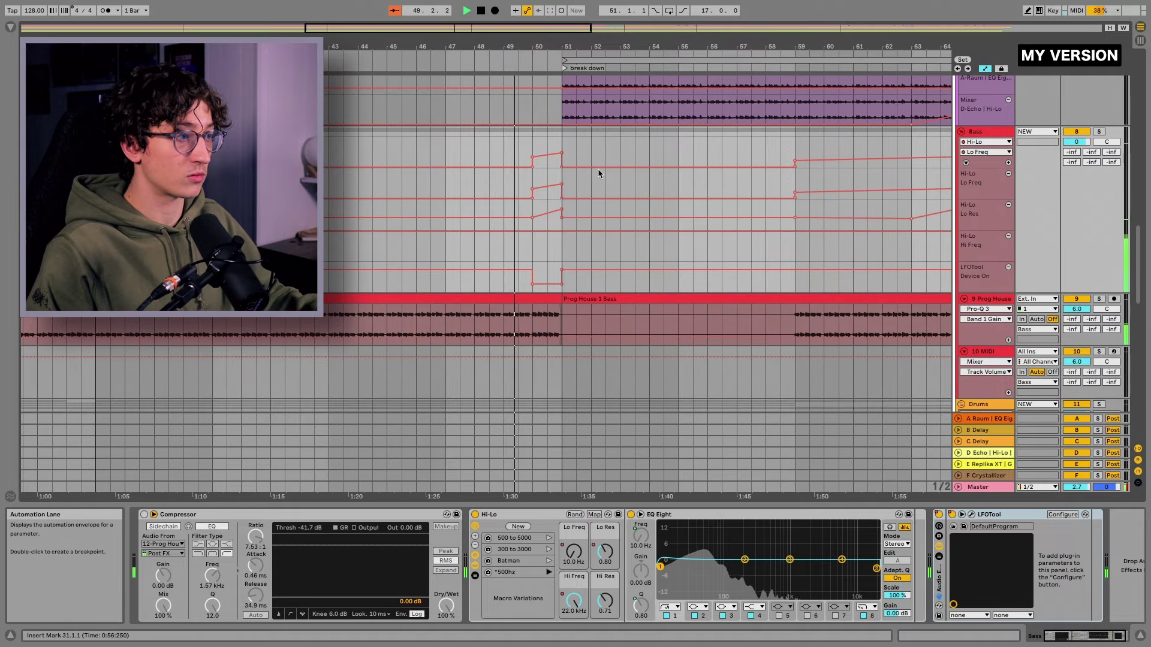
{"action": "scroll", "coordinate": [599, 167], "scroll_direction": "down", "scroll_amount": 3}
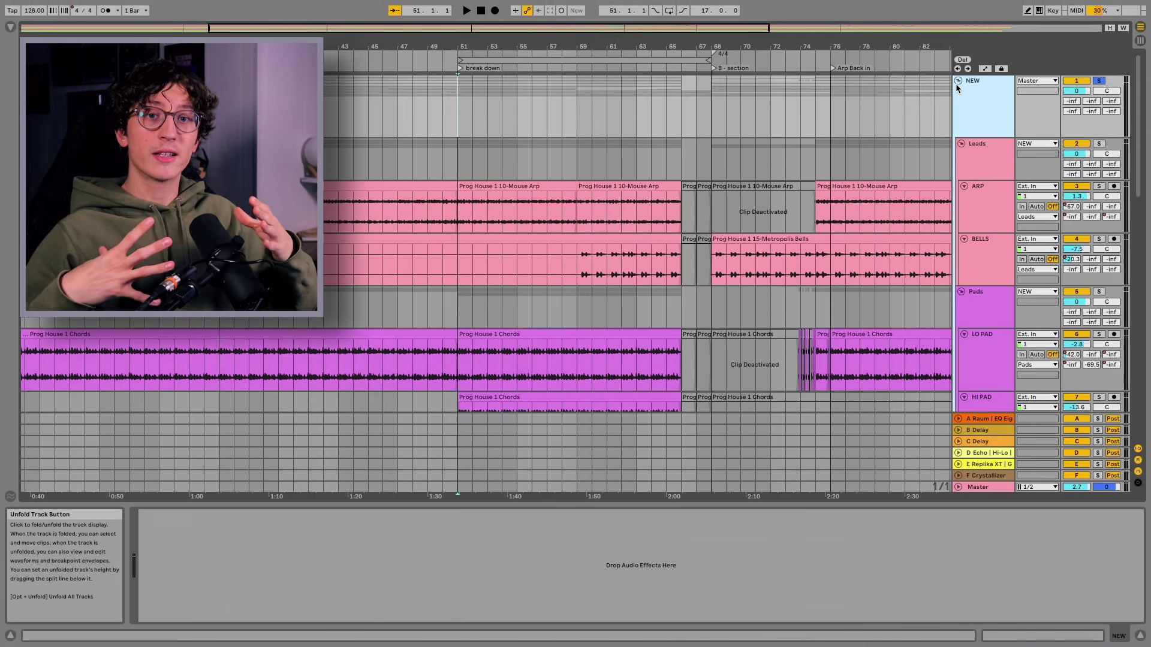
Play the start of the NEW group's break down from bar 51 and stop playback.
{"action": "key", "text": "space"}
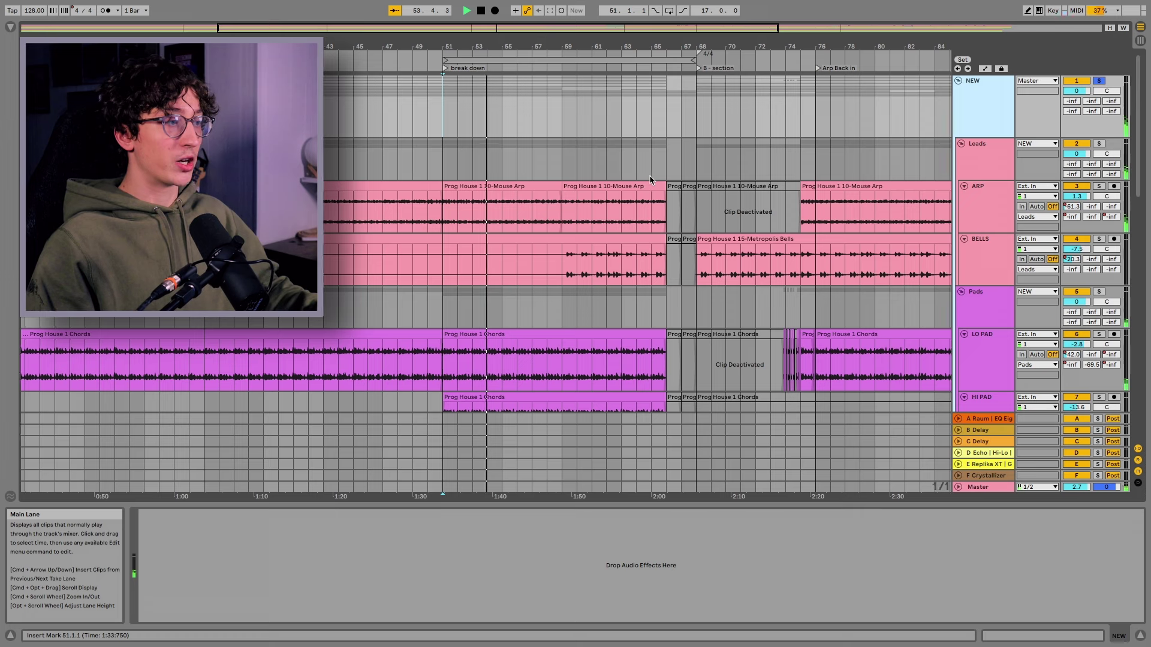
{"action": "scroll", "coordinate": [649, 175], "scroll_direction": "down", "scroll_amount": 10}
{"action": "key", "text": "space"}
Select bars 55 to 68 on the OG group's arp track and play the original break down from there.
{"action": "left_click_drag", "start_coordinate": [446, 204], "coordinate": [625, 204]}
{"action": "scroll", "coordinate": [505, 197], "scroll_direction": "up", "scroll_amount": 3}
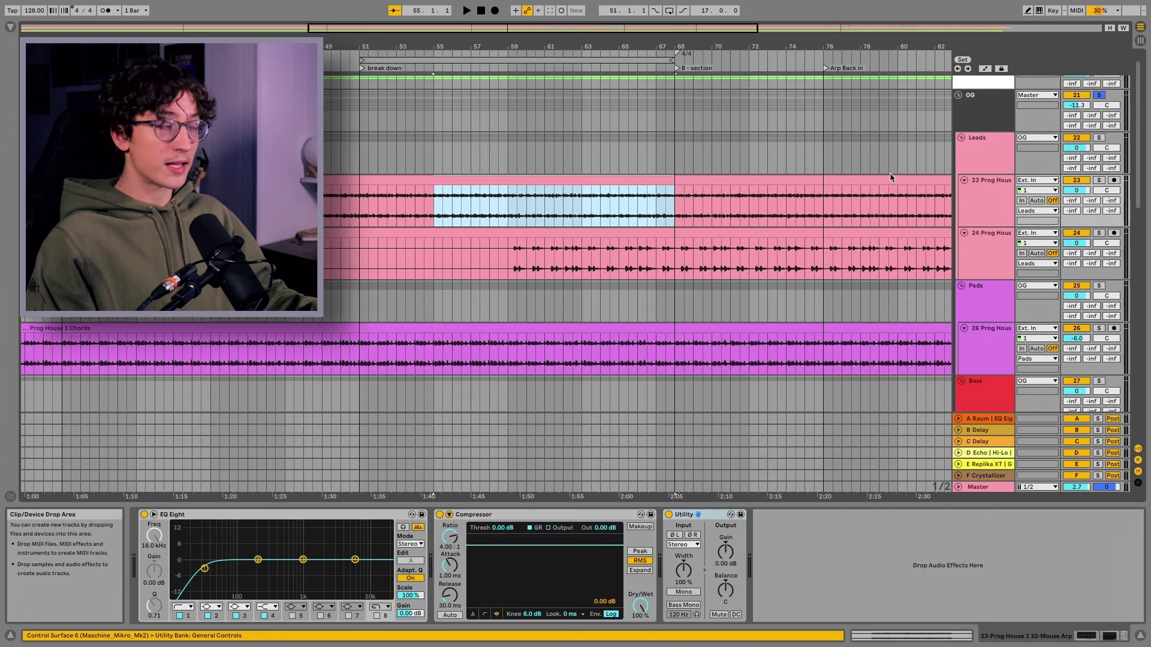
{"action": "key", "text": "space"}
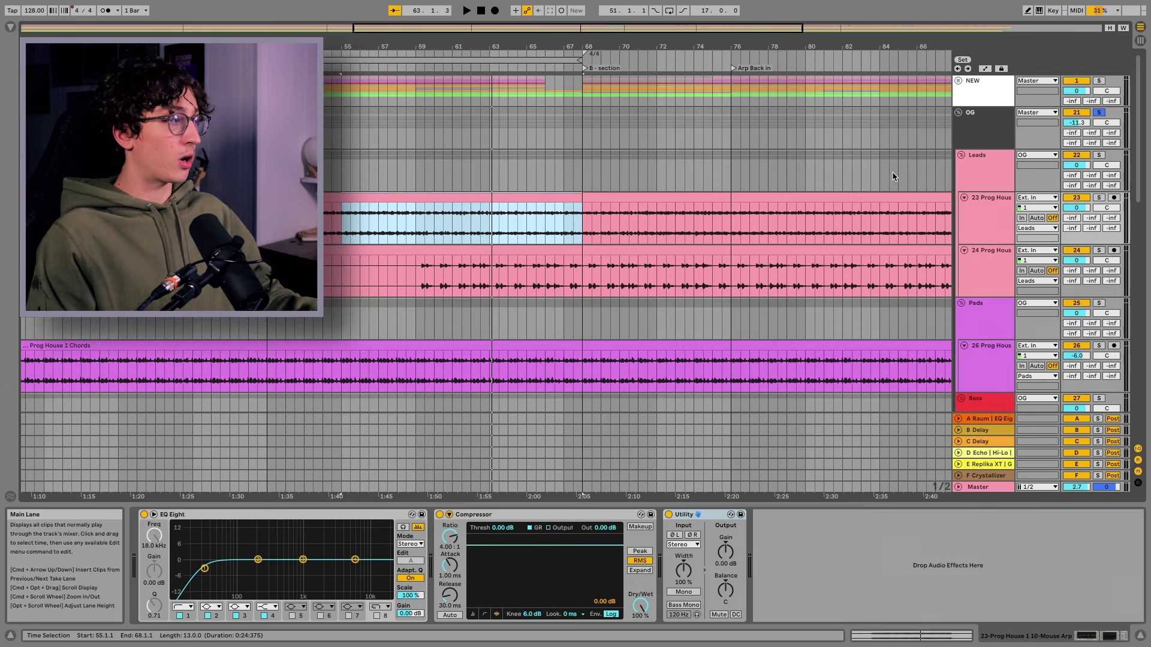
Fold the OG group, then unfold and solo the NEW group.
{"action": "scroll", "coordinate": [890, 177], "scroll_direction": "up", "scroll_amount": 2}
{"action": "left_click", "coordinate": [958, 114]}
{"action": "left_click", "coordinate": [966, 96]}
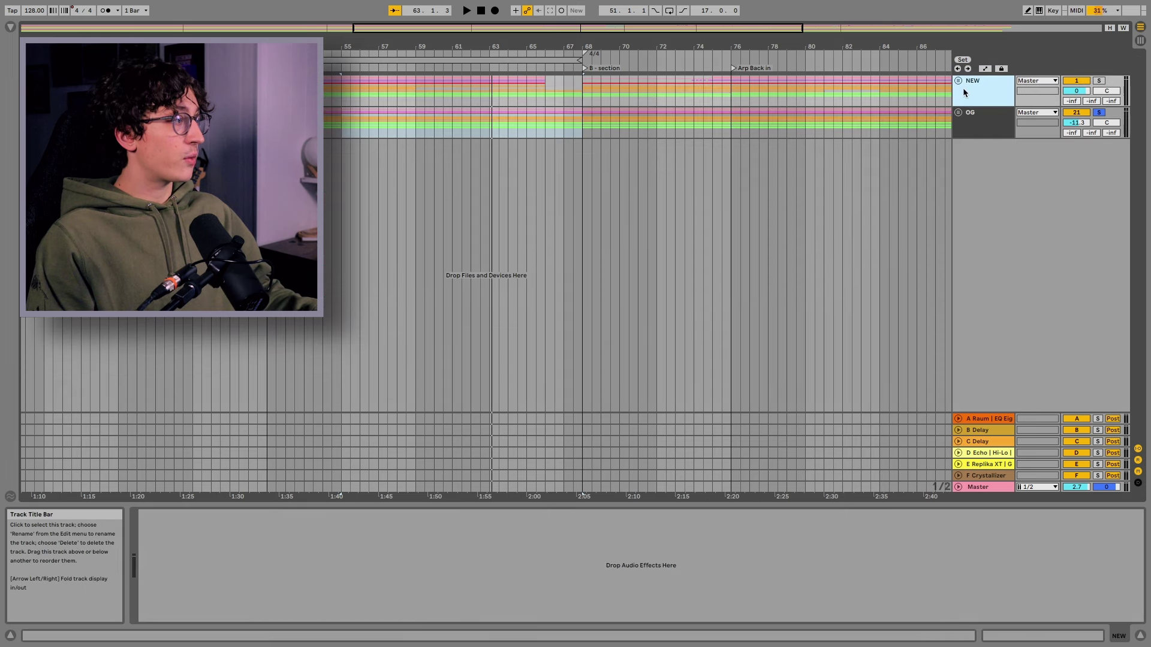
{"action": "left_click", "coordinate": [962, 82]}
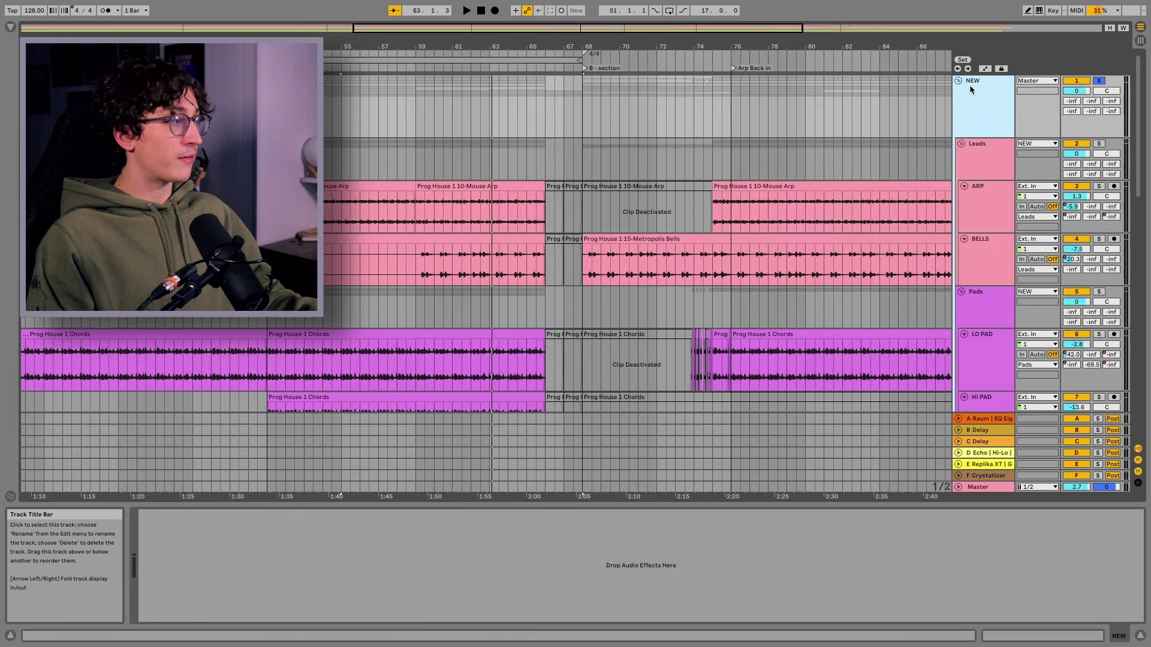
Play the new break down from bar 50 and examine the LO PAD track's Spectral Blur, Hi-Lo and EQ Eight effects.
{"action": "left_click", "coordinate": [333, 100]}
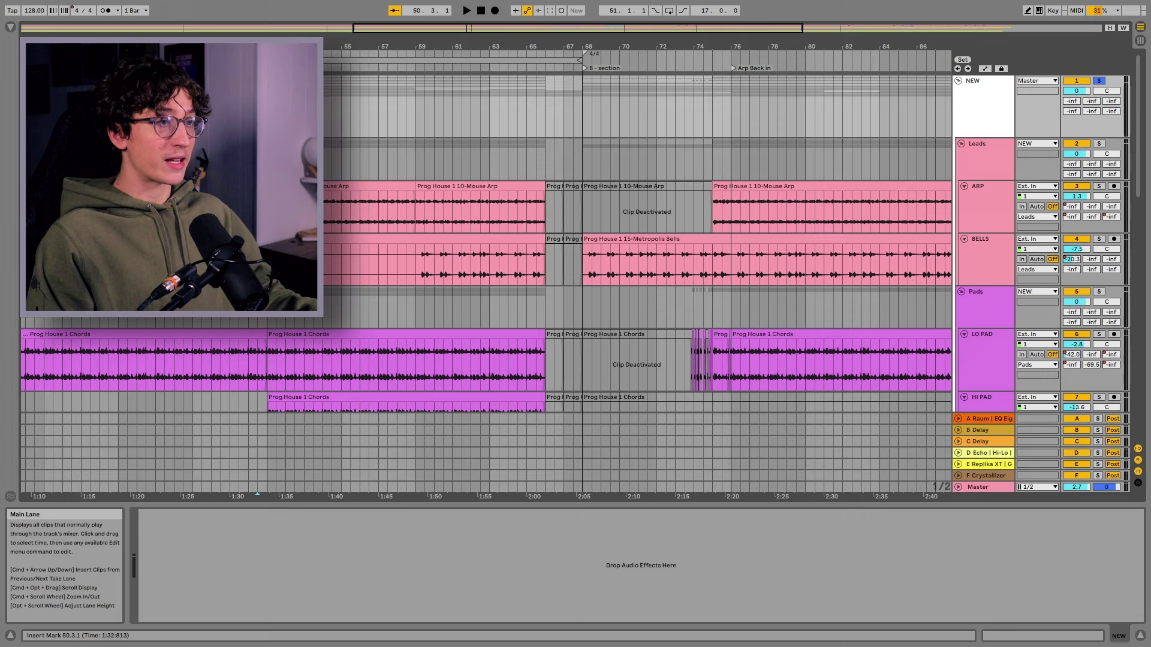
{"action": "key", "text": "space"}
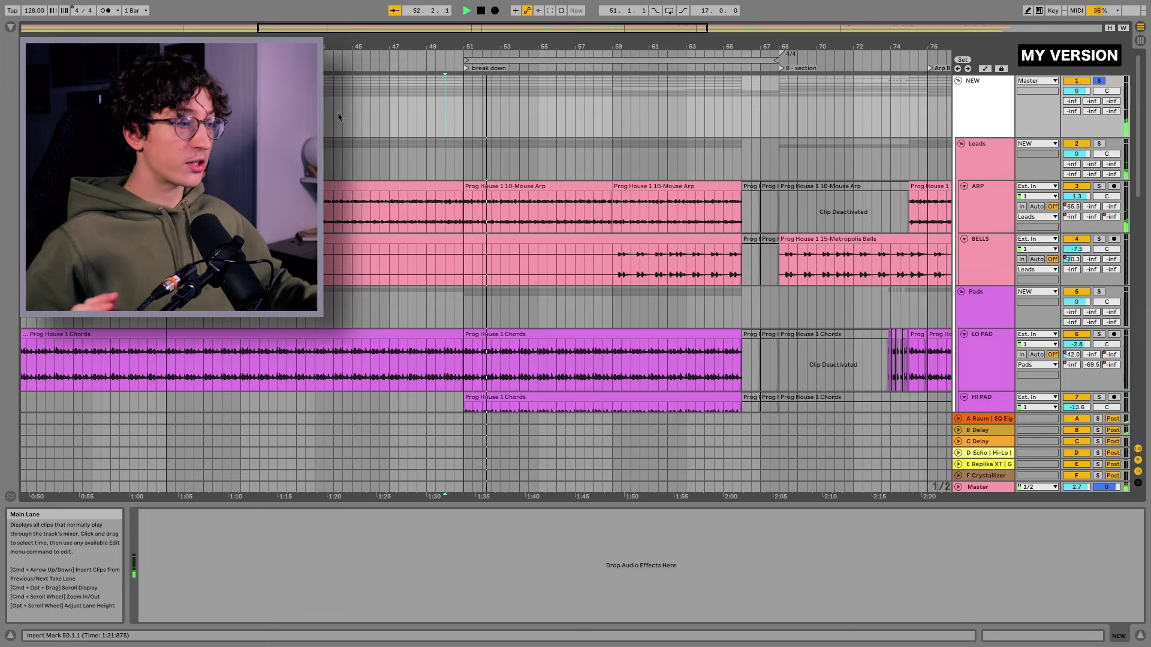
{"action": "left_click", "coordinate": [983, 367]}
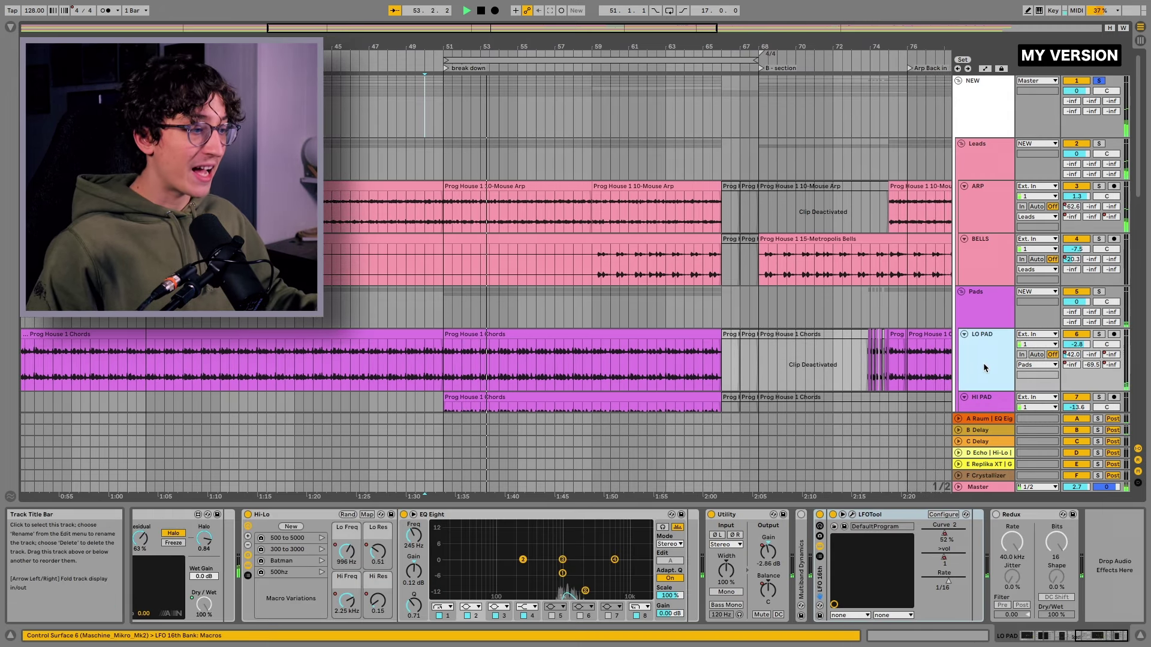
{"action": "scroll", "coordinate": [719, 595], "scroll_direction": "left", "scroll_amount": 3}
{"action": "scroll", "coordinate": [718, 594], "scroll_direction": "left", "scroll_amount": 2}
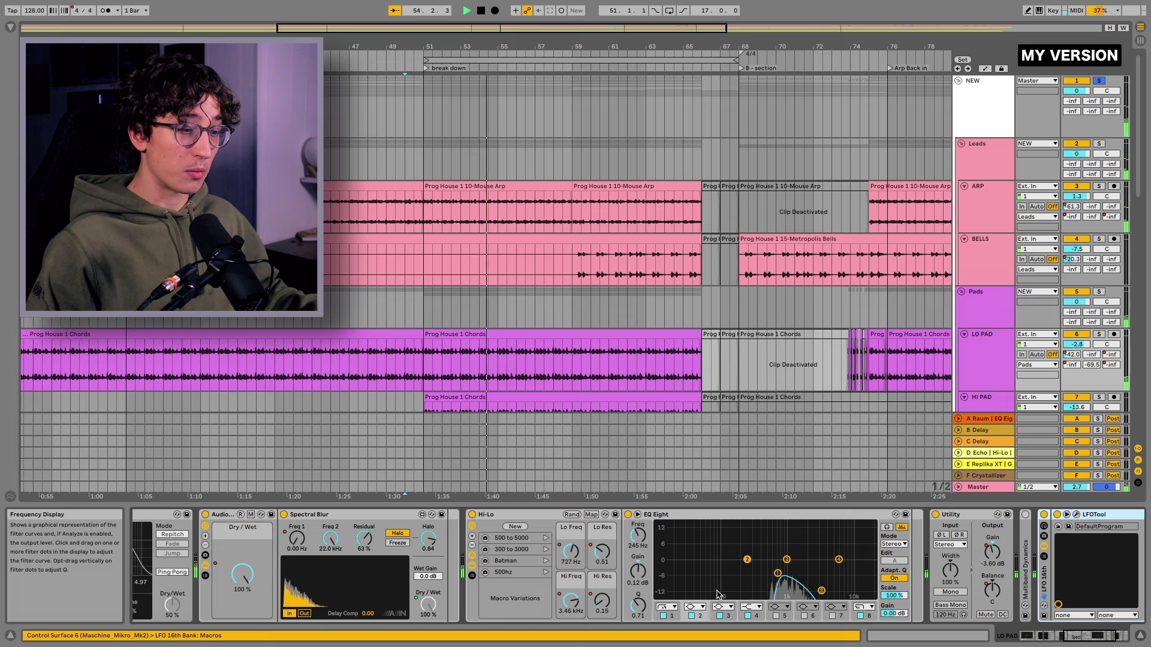
{"action": "left_click", "coordinate": [372, 514]}
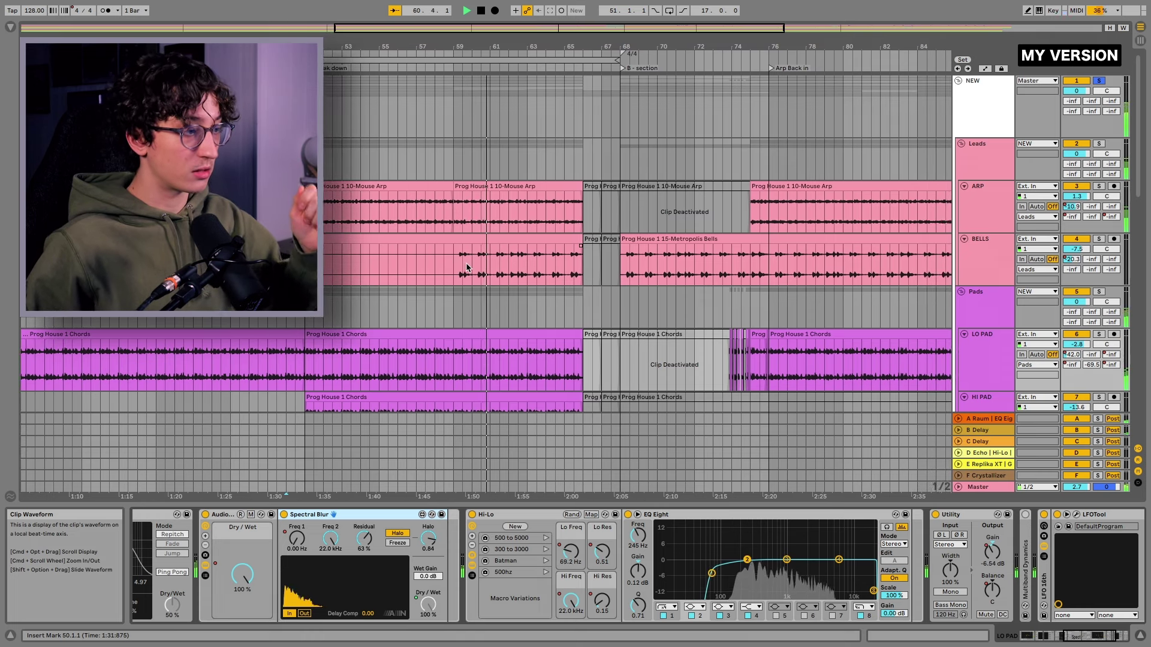
Play the soloed LO PAD track from bar 49, then from bar 56, to hear its filter sweep.
{"action": "scroll", "coordinate": [467, 268], "scroll_direction": "down", "scroll_amount": 10}
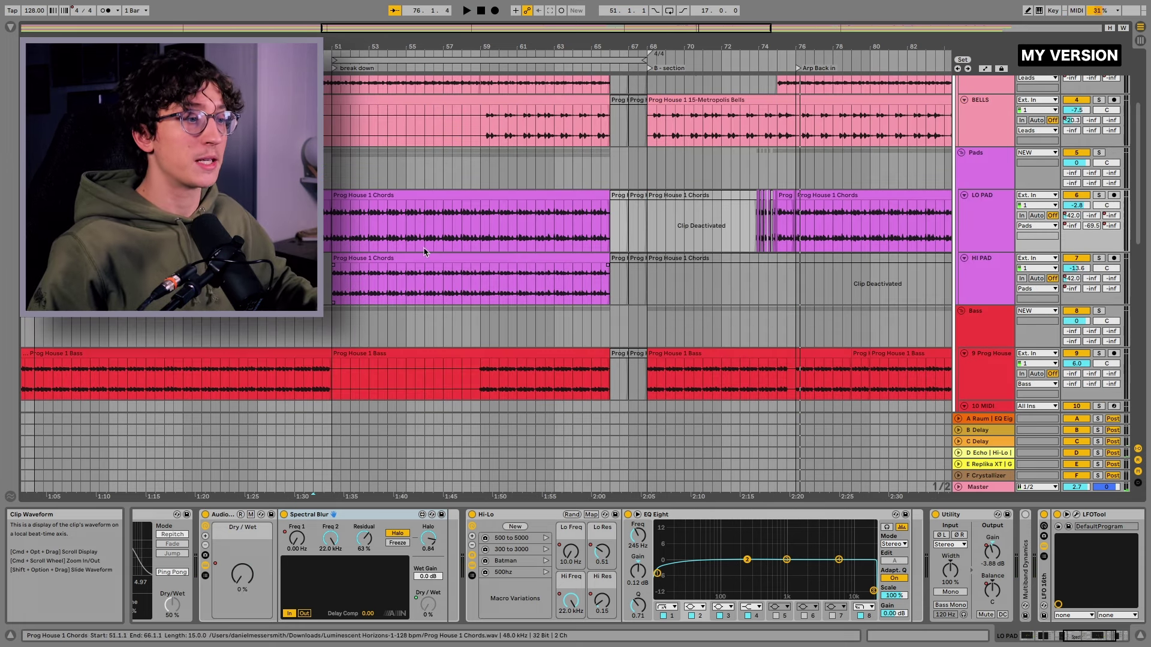
{"action": "left_click", "coordinate": [361, 228]}
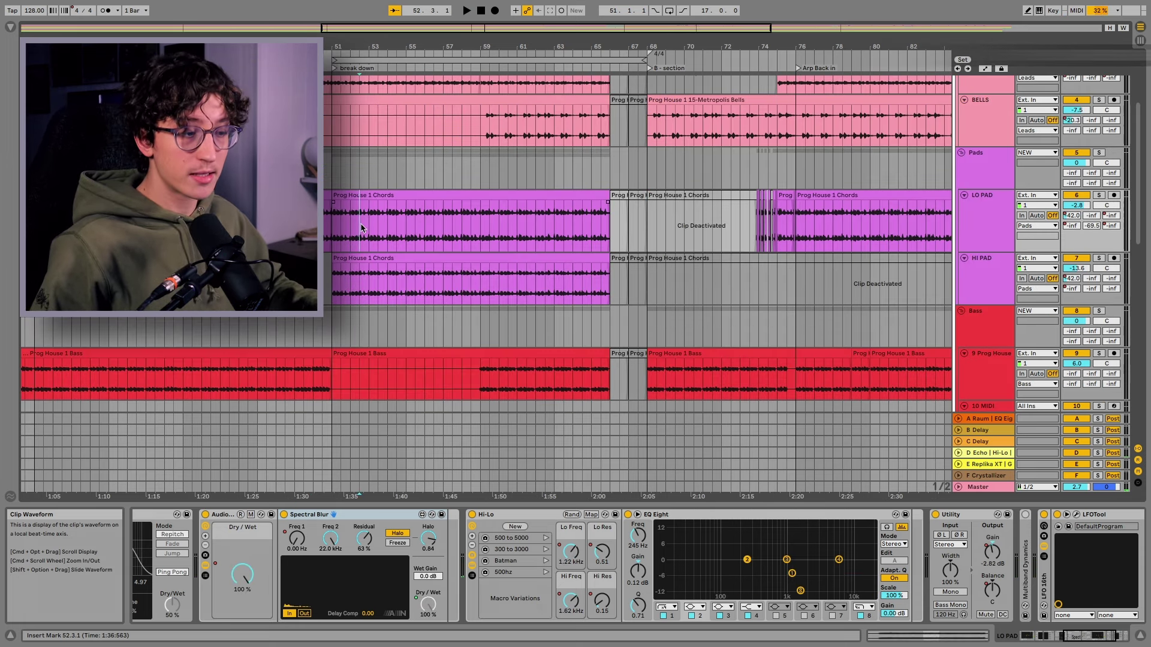
{"action": "left_click", "coordinate": [299, 228]}
{"action": "key", "text": "space"}
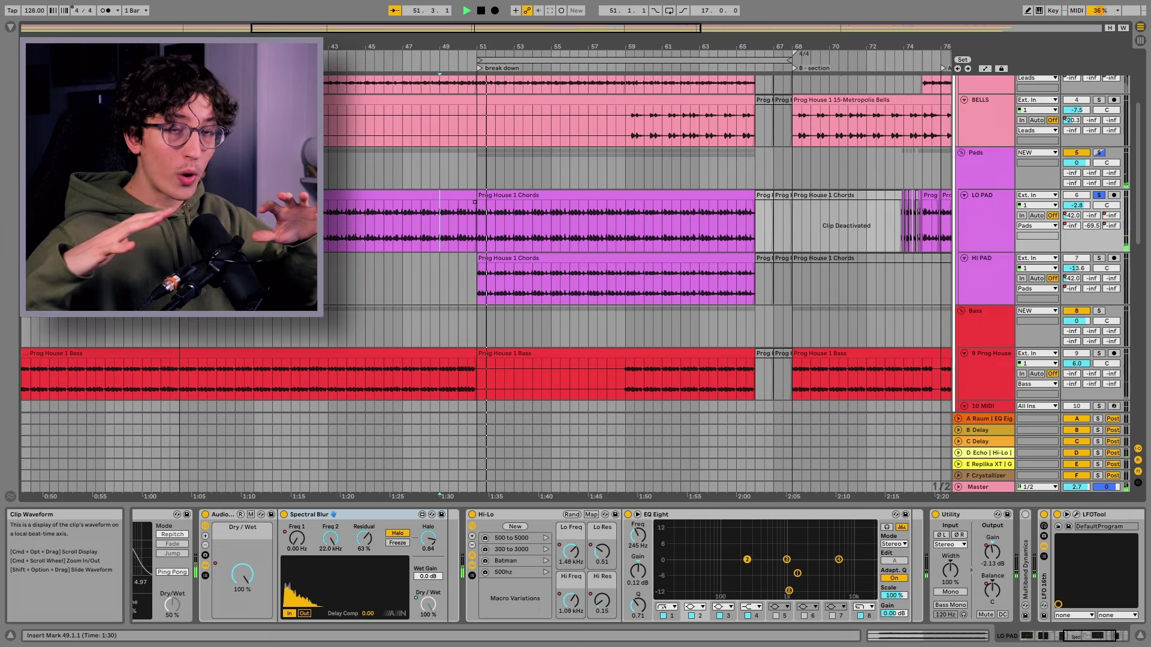
{"action": "left_click", "coordinate": [570, 236]}
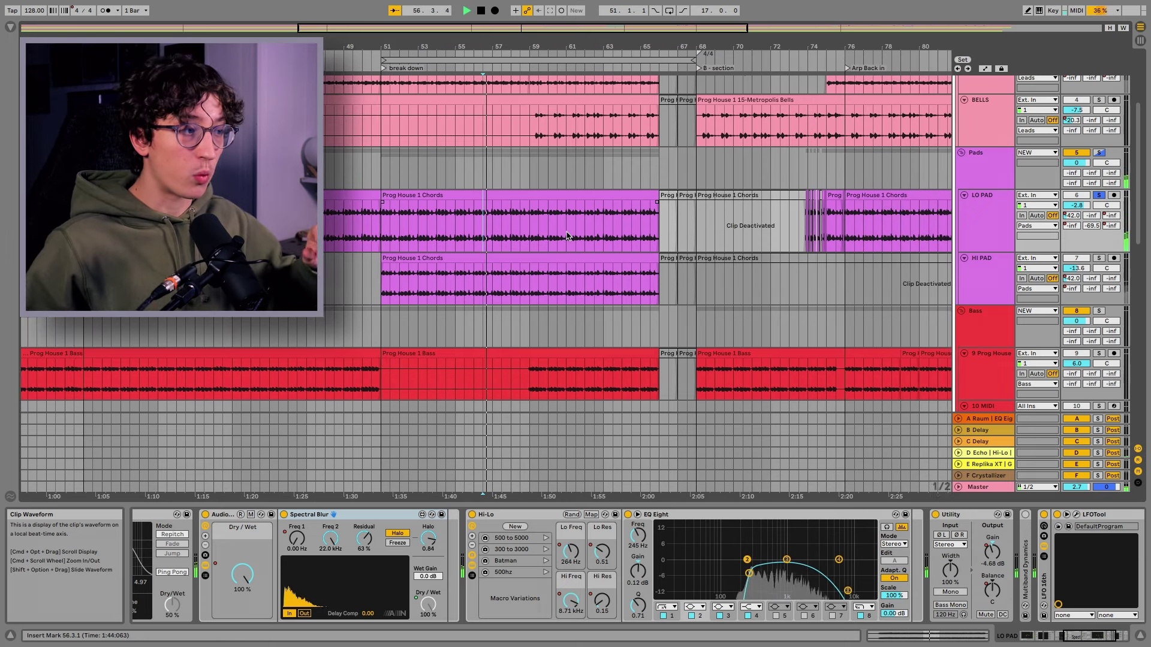
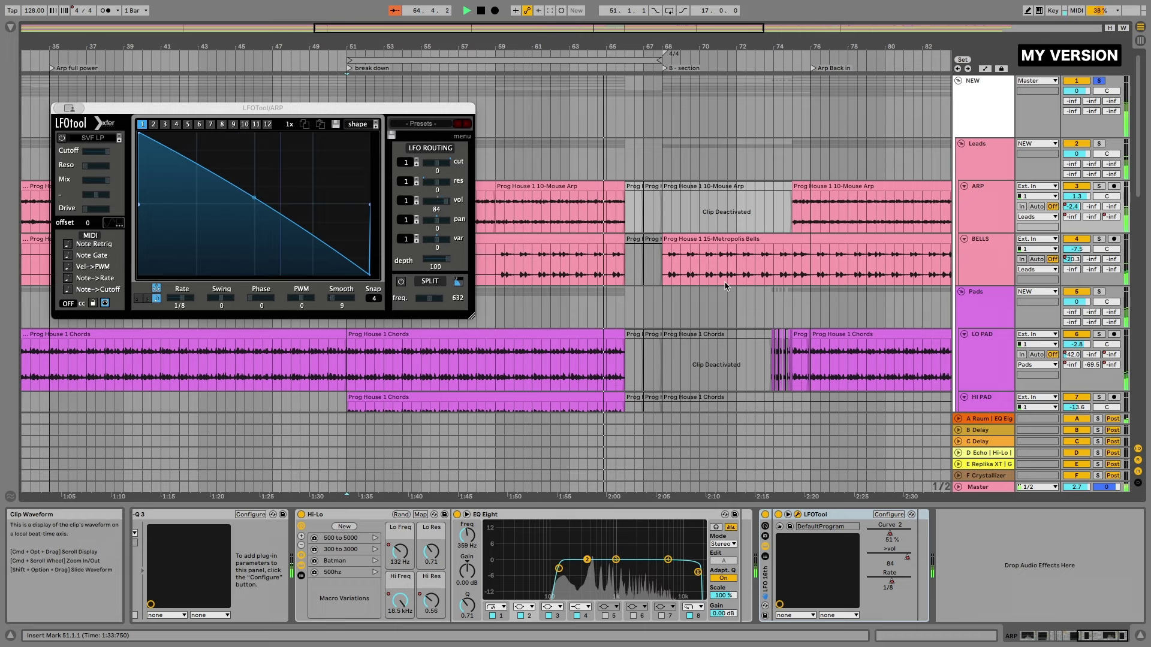
Unfold the A Raum return track and show its automation around the end of the break down.
{"action": "scroll", "coordinate": [588, 338], "scroll_direction": "down", "scroll_amount": 3}
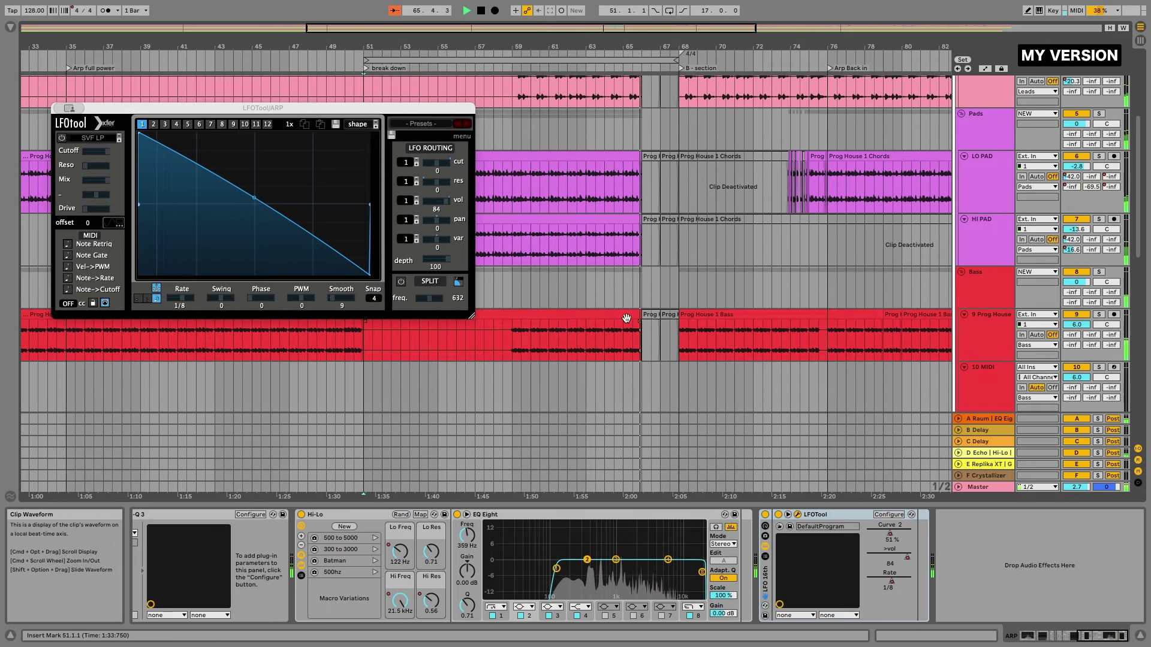
{"action": "left_click", "coordinate": [588, 337]}
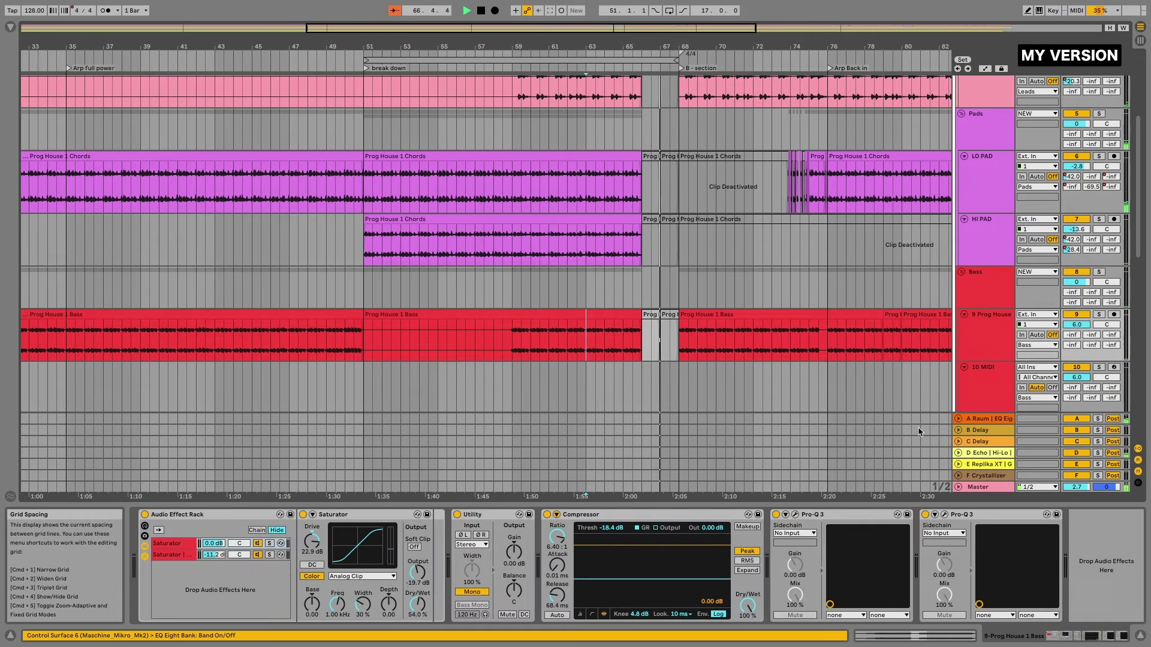
{"action": "left_click", "coordinate": [958, 419]}
{"action": "scroll", "coordinate": [729, 218], "scroll_direction": "down", "scroll_amount": 2}
{"action": "key", "text": "a"}
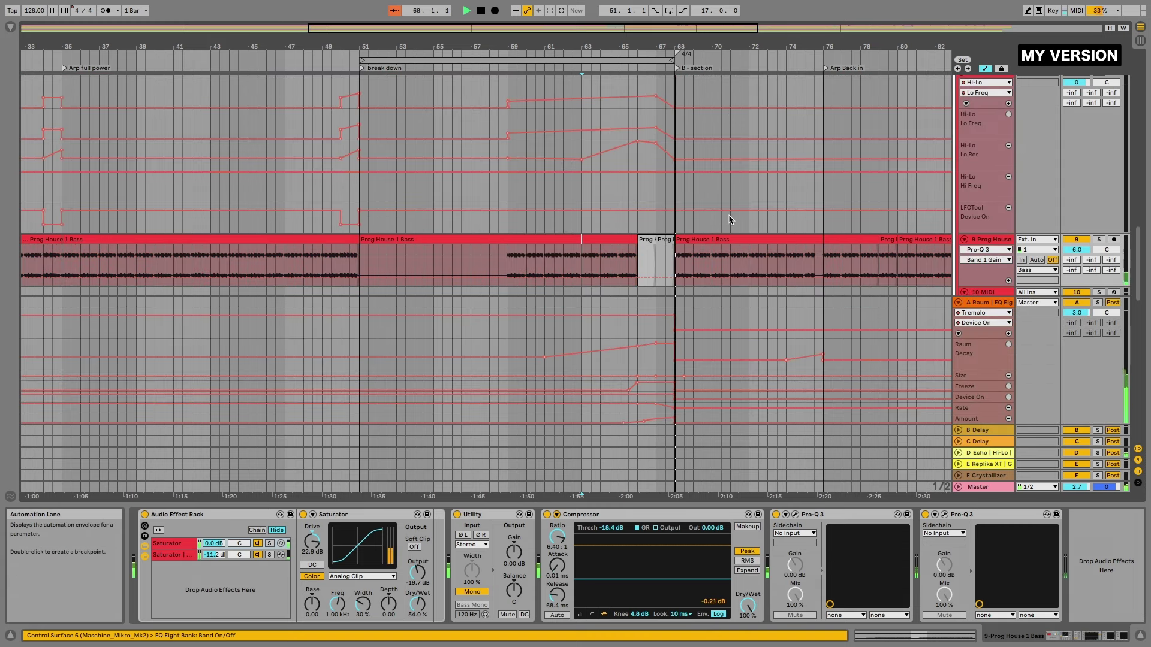
{"action": "scroll", "coordinate": [730, 220], "scroll_direction": "down", "scroll_amount": 2}
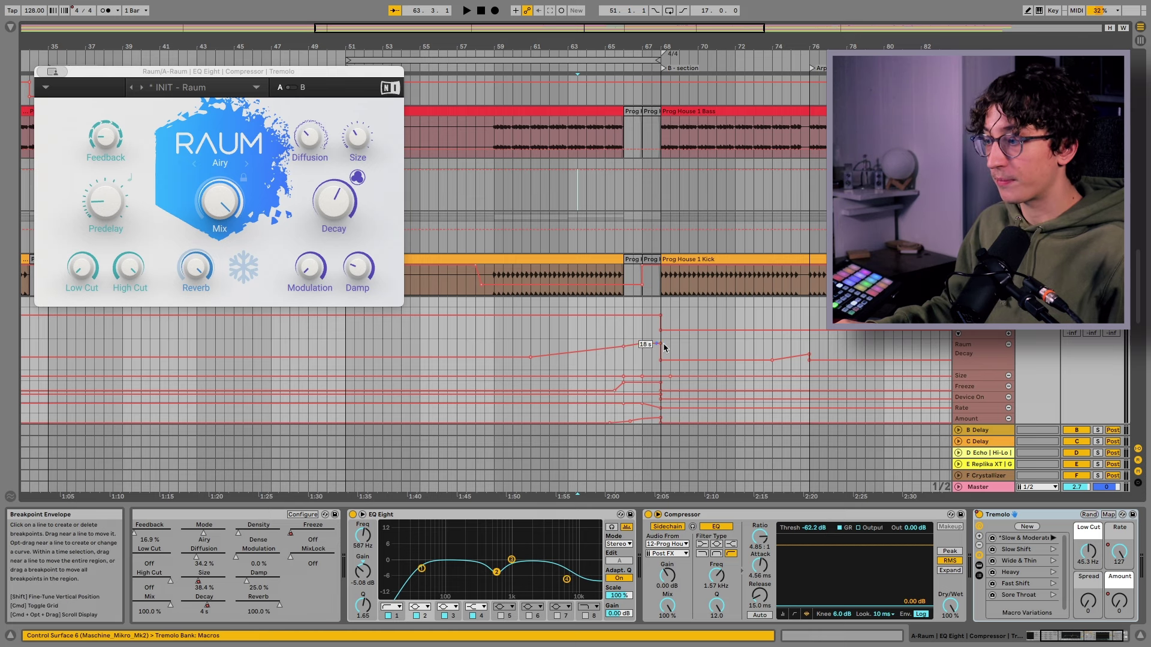
Keep the Freeze automation lane of the A Raum return directly above Device On and enlarge its height.
{"action": "scroll", "coordinate": [639, 376], "scroll_direction": "up", "scroll_amount": 3}
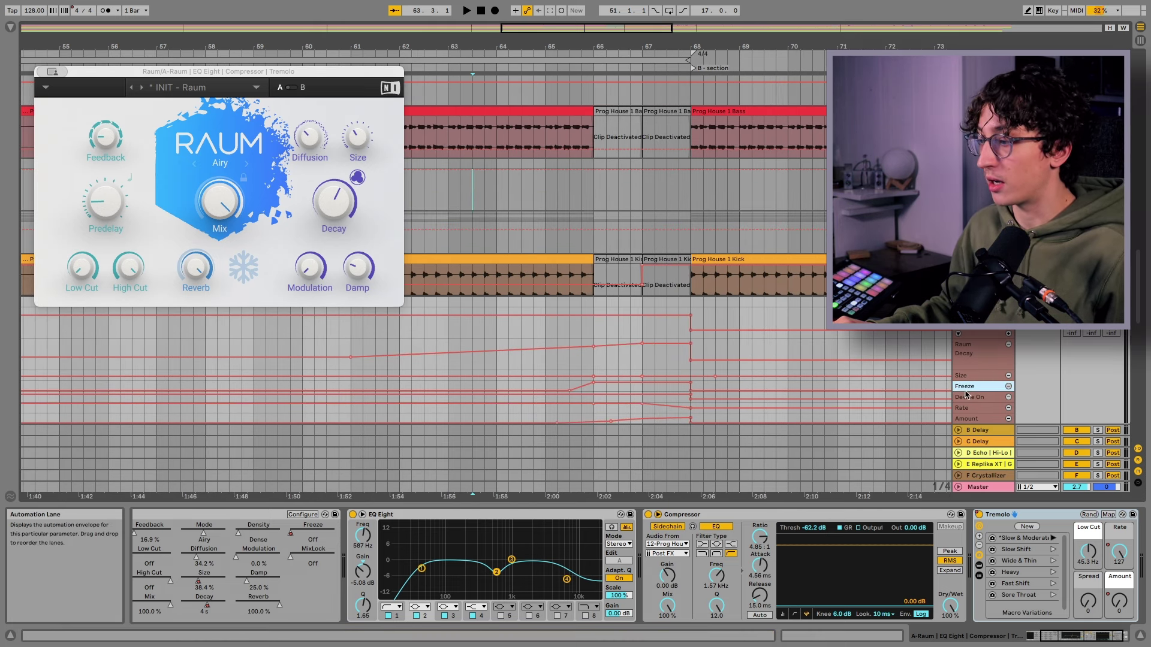
{"action": "left_click_drag", "start_coordinate": [966, 394], "coordinate": [964, 400]}
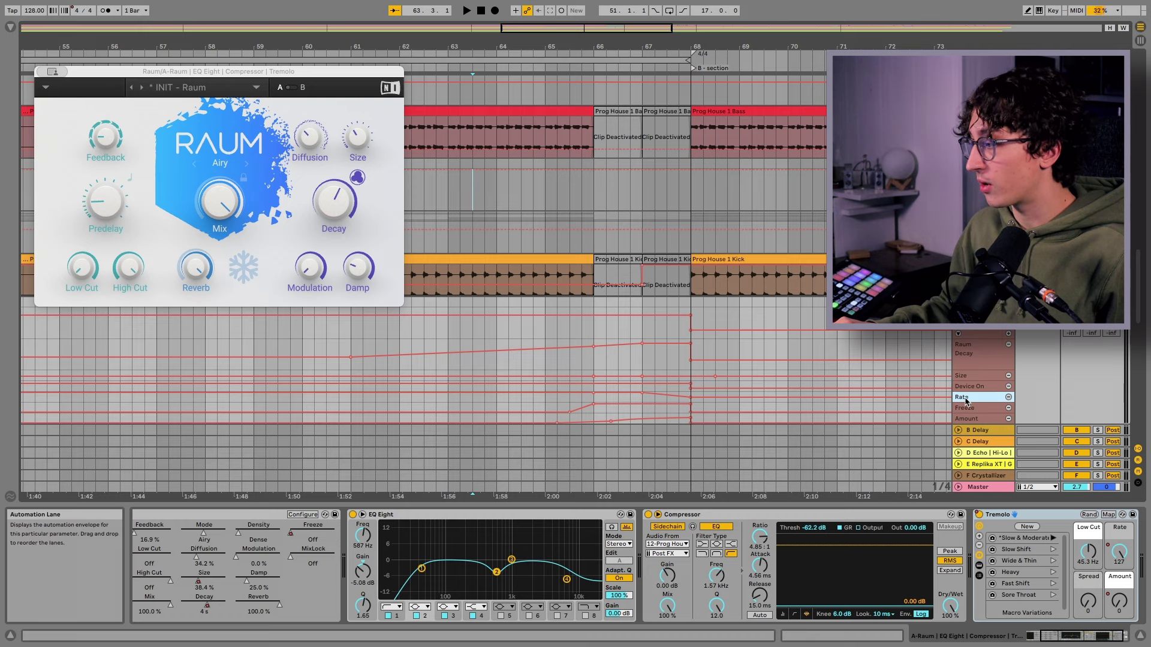
{"action": "left_click_drag", "start_coordinate": [961, 412], "coordinate": [962, 387]}
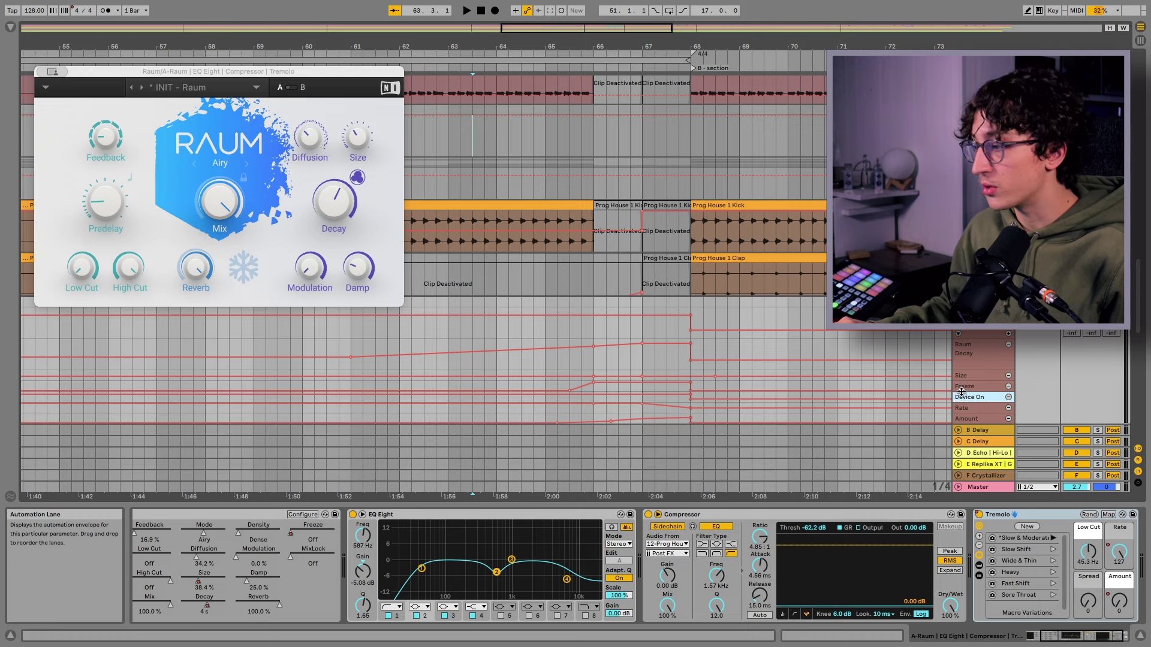
{"action": "left_click_drag", "start_coordinate": [966, 382], "coordinate": [967, 282]}
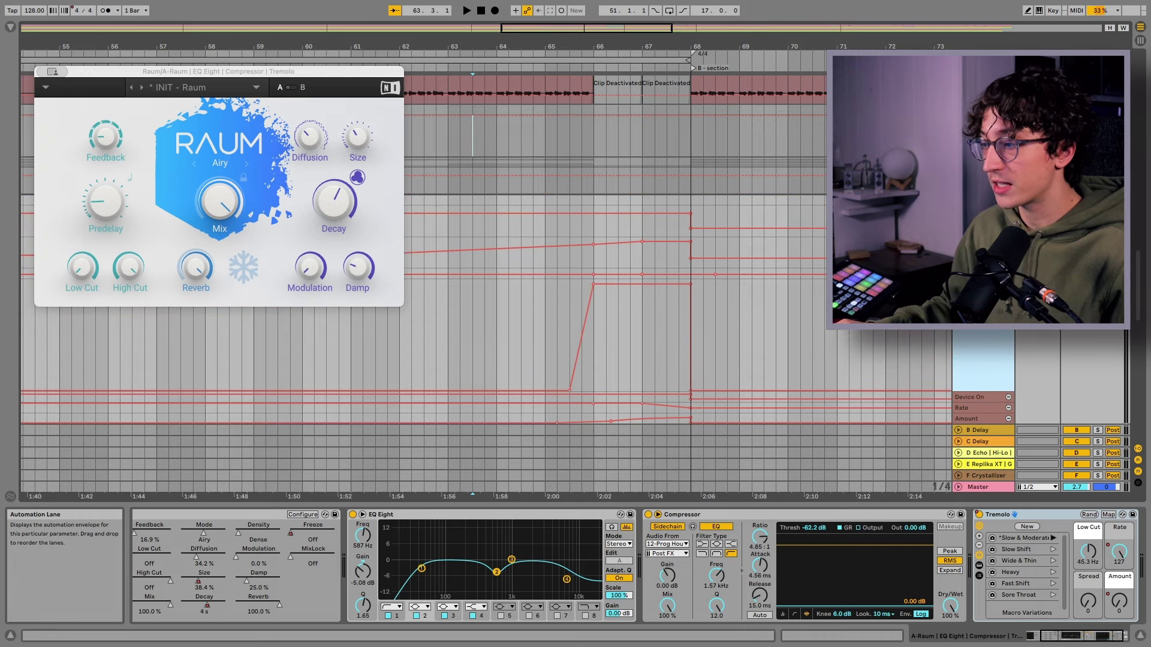
Mark out the Freeze automation ramp before the B - section and play the reverb freeze from bar 65.3.
{"action": "left_click_drag", "start_coordinate": [568, 296], "coordinate": [706, 291]}
{"action": "left_click", "coordinate": [567, 294]}
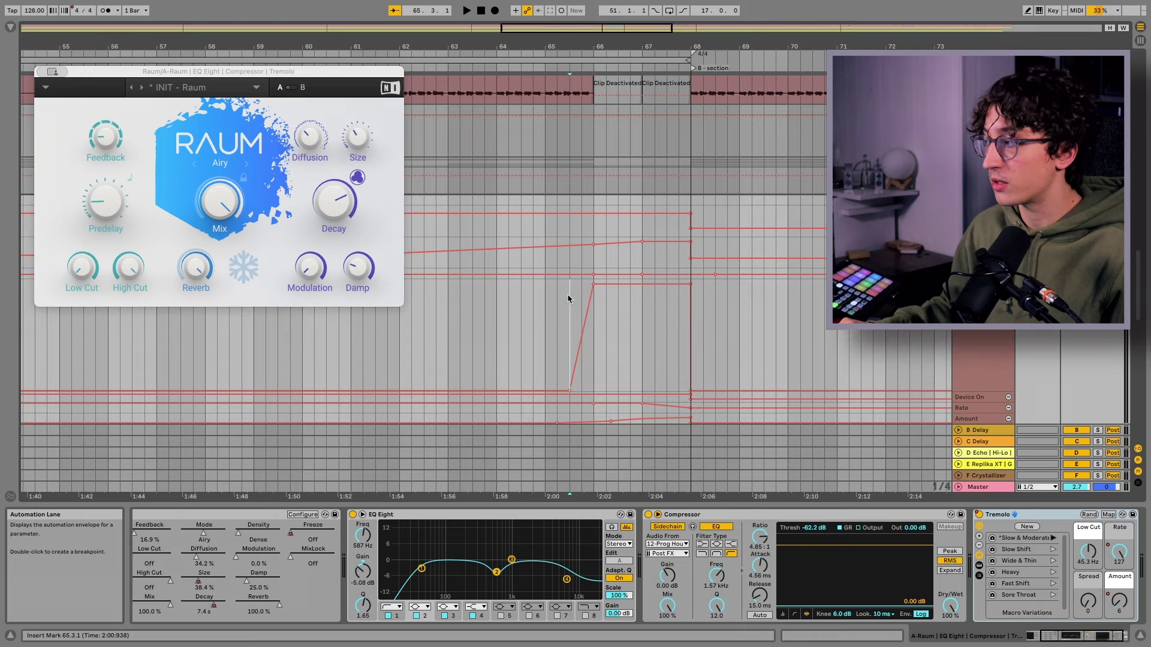
{"action": "key", "text": "space"}
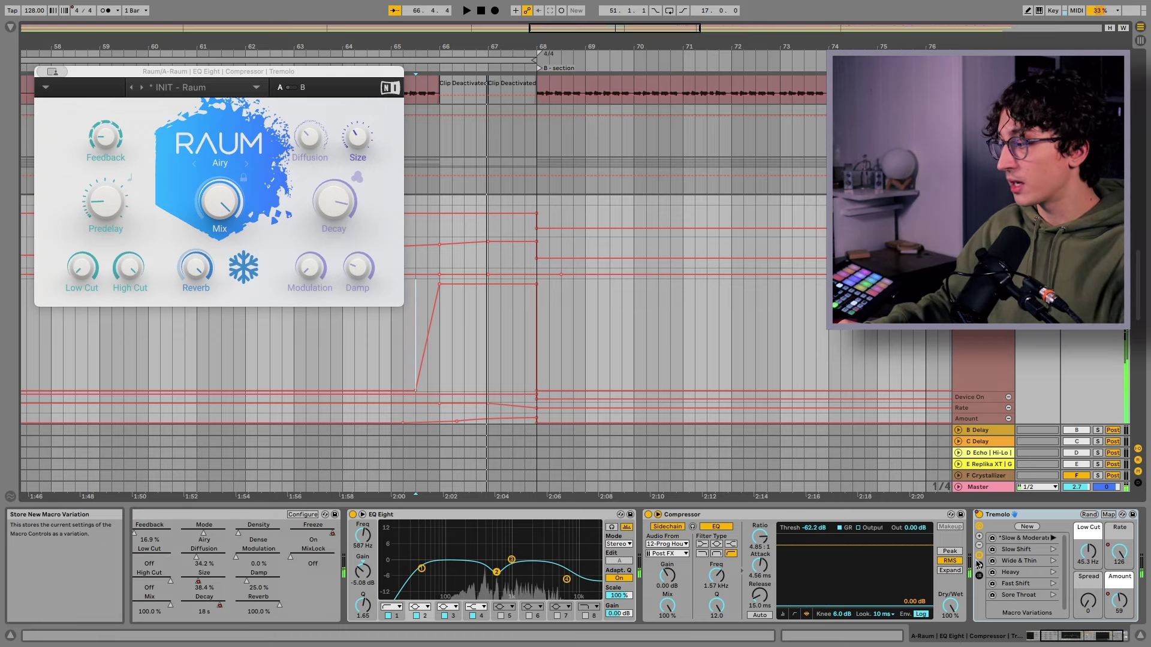
Try the A Raum return's Tremolo with its Amount raised to 127, then re-enable the overridden automation.
{"action": "scroll", "coordinate": [979, 564], "scroll_direction": "right", "scroll_amount": 2}
{"action": "left_click_drag", "start_coordinate": [1062, 607], "coordinate": [1060, 550]}
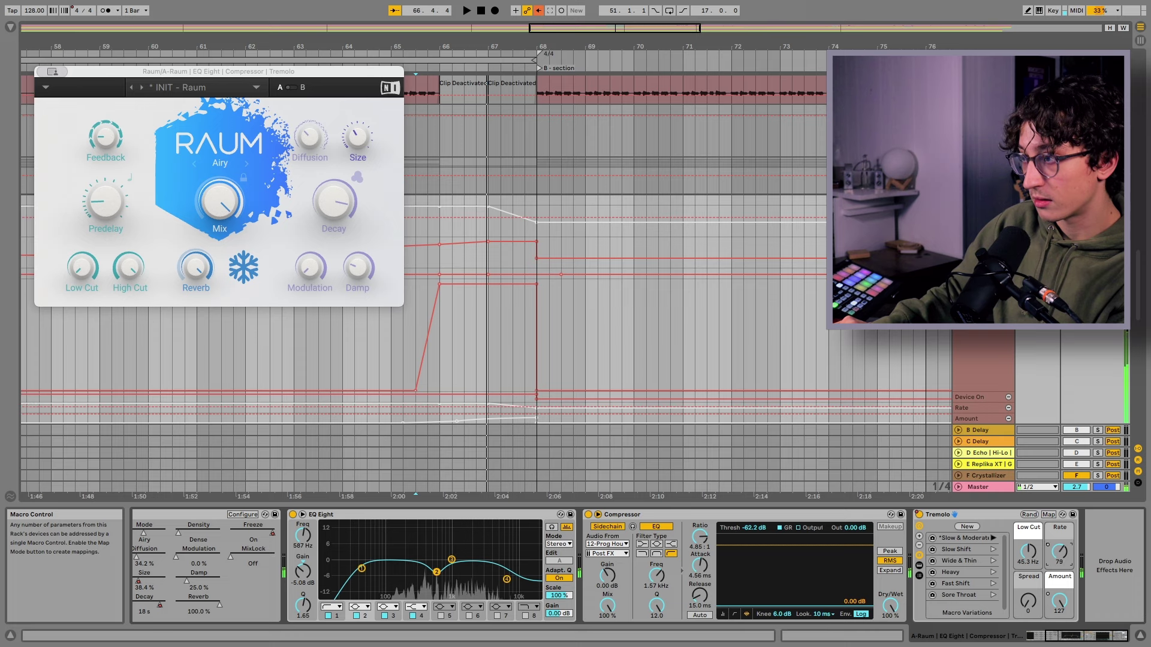
{"action": "left_click", "coordinate": [538, 10]}
{"action": "scroll", "coordinate": [434, 327], "scroll_direction": "left", "scroll_amount": 5}
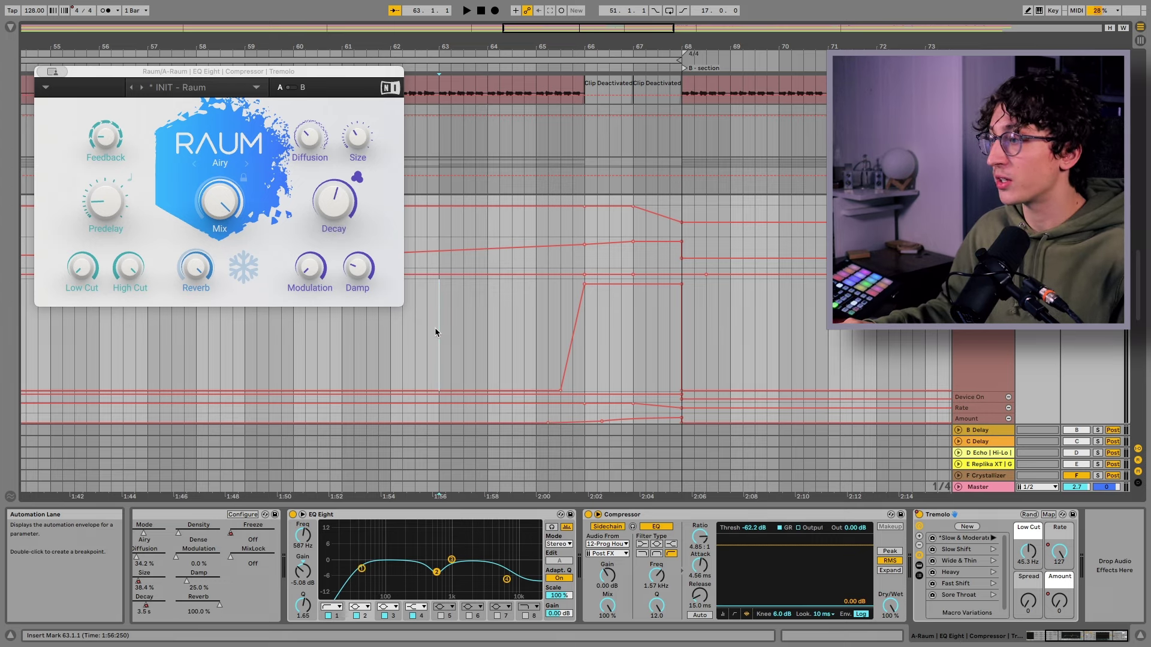
Play the A Raum reverb freeze and tremolo build-up from bar 64.2 into the B - section.
{"action": "left_click", "coordinate": [499, 326]}
{"action": "key", "text": "space"}
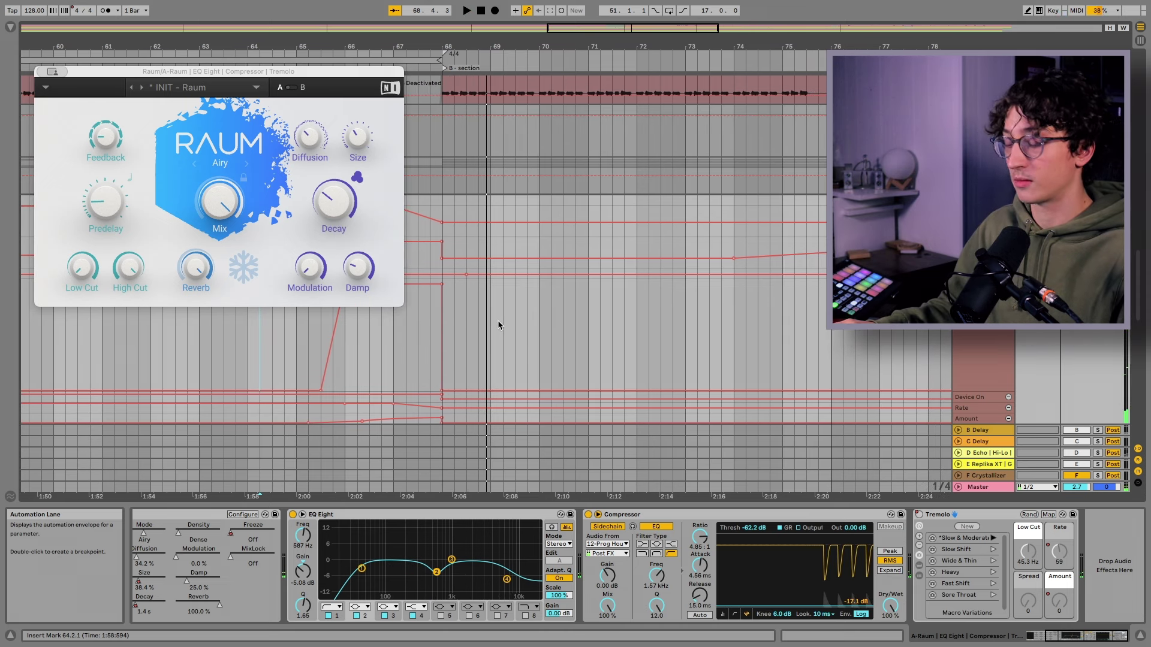
{"action": "scroll", "coordinate": [983, 413], "scroll_direction": "up", "scroll_amount": 3}
Show the devices of the D Echo return and of the 14 Prog House hat track, and unfold the D Echo return.
{"action": "left_click", "coordinate": [971, 453]}
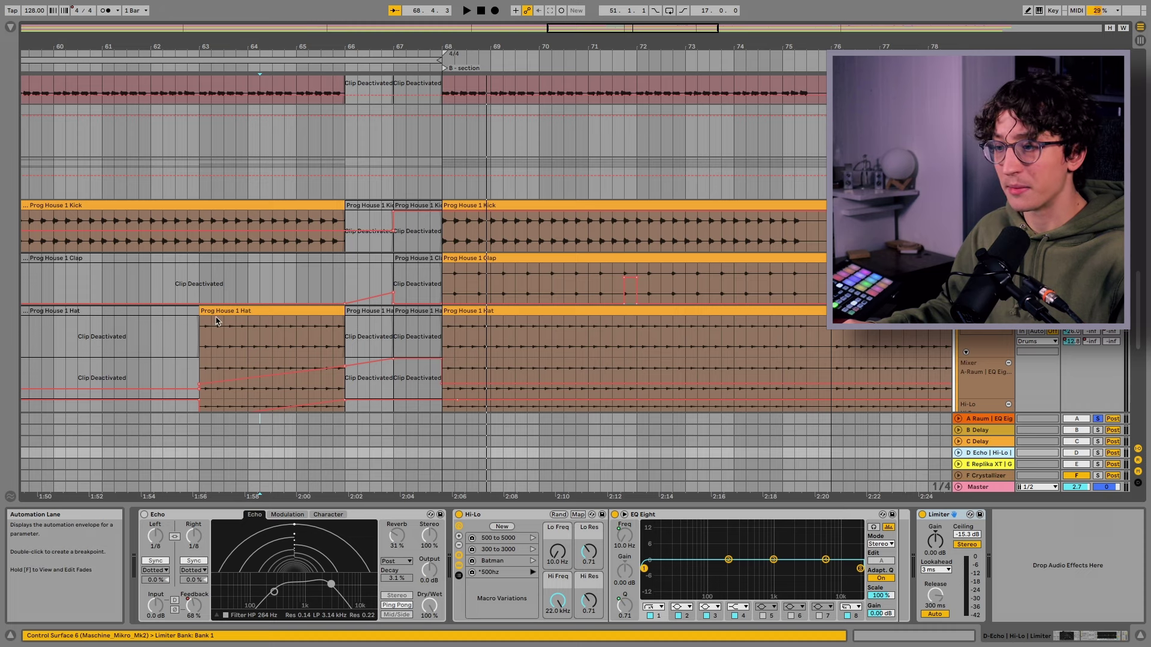
{"action": "left_click", "coordinate": [296, 336]}
{"action": "left_click", "coordinate": [959, 454]}
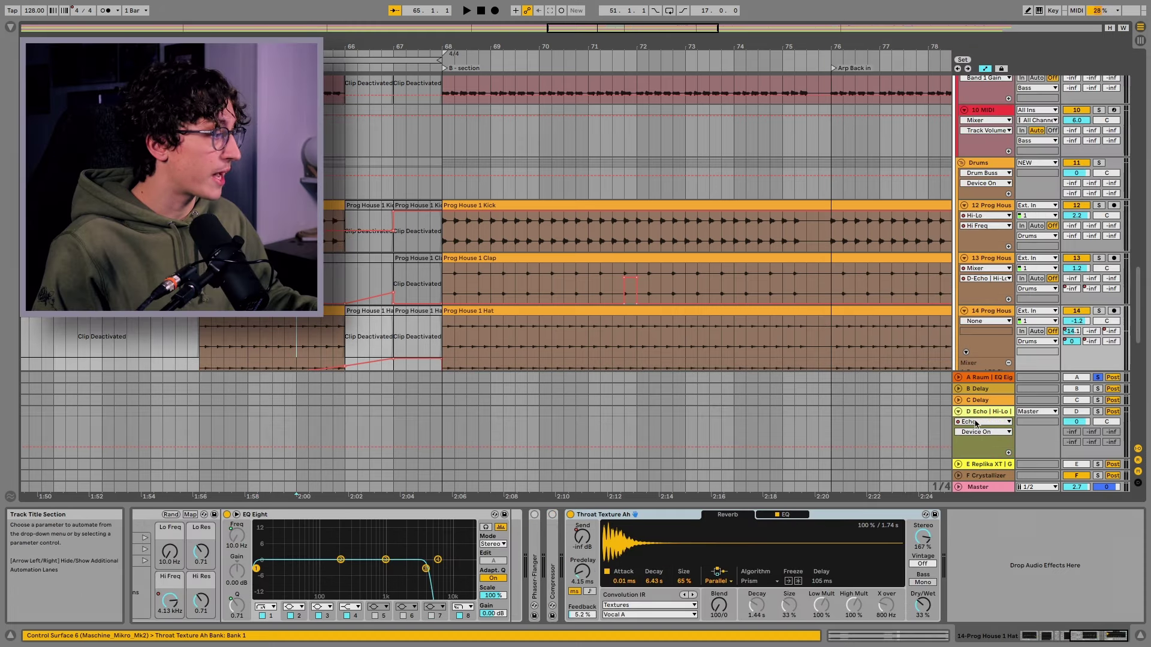
Play the soloed 9 Prog House bass track from bar 63 under the Bass group's Hi-Lo filter automation.
{"action": "left_click", "coordinate": [462, 429]}
{"action": "key", "text": "space"}
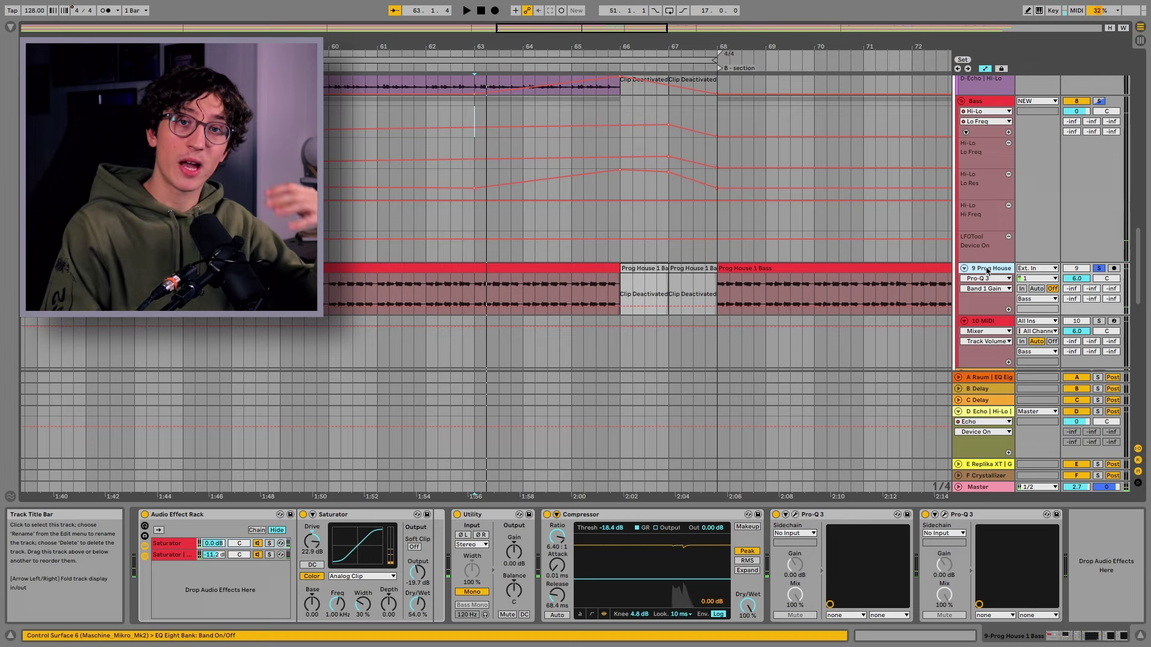
{"action": "key", "text": "space"}
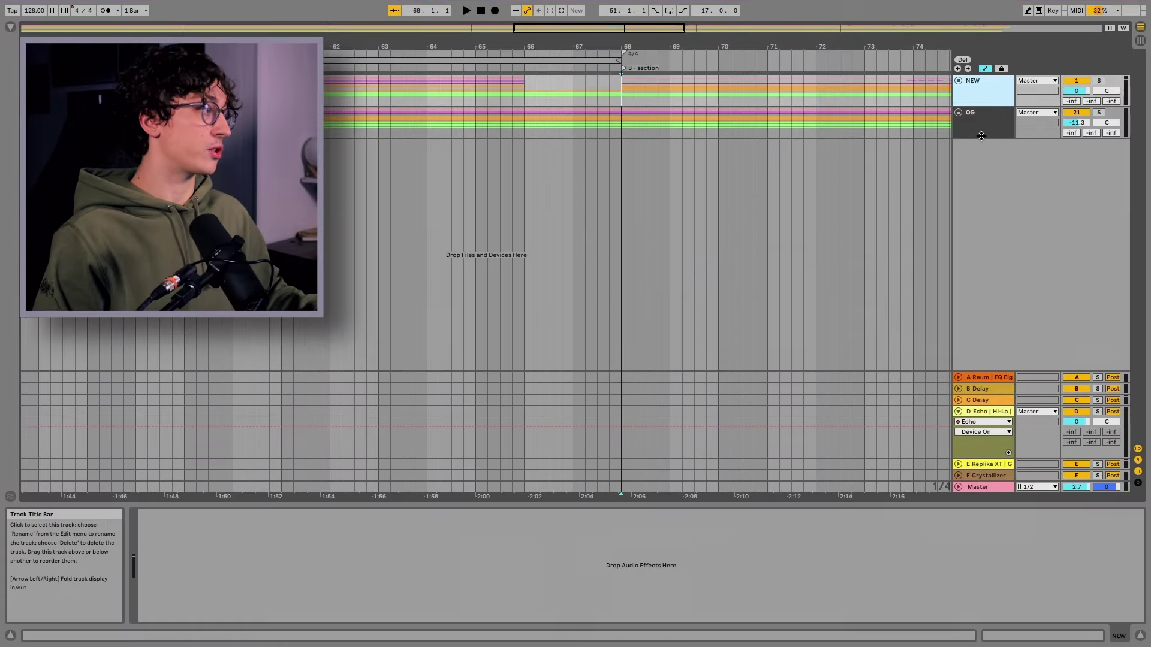
Play the soloed OG group from the B - section at bar 68 and unfold its tracks.
{"action": "left_click", "coordinate": [979, 624]}
{"action": "key", "text": "space"}
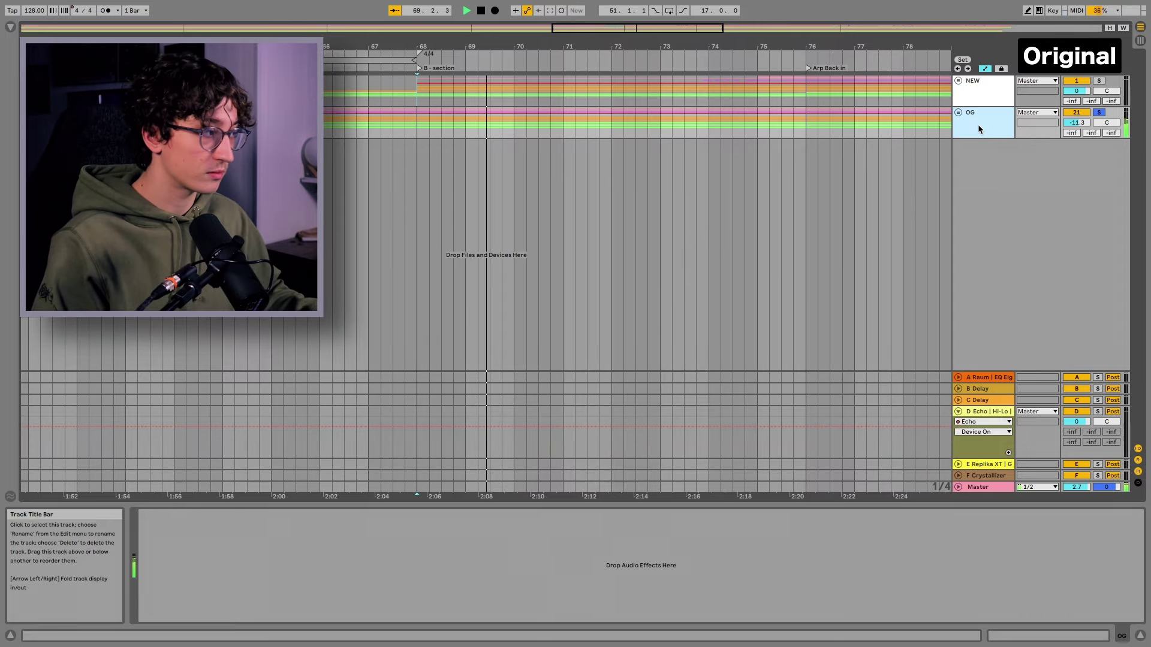
{"action": "left_click", "coordinate": [958, 113]}
{"action": "scroll", "coordinate": [556, 249], "scroll_direction": "down", "scroll_amount": 4}
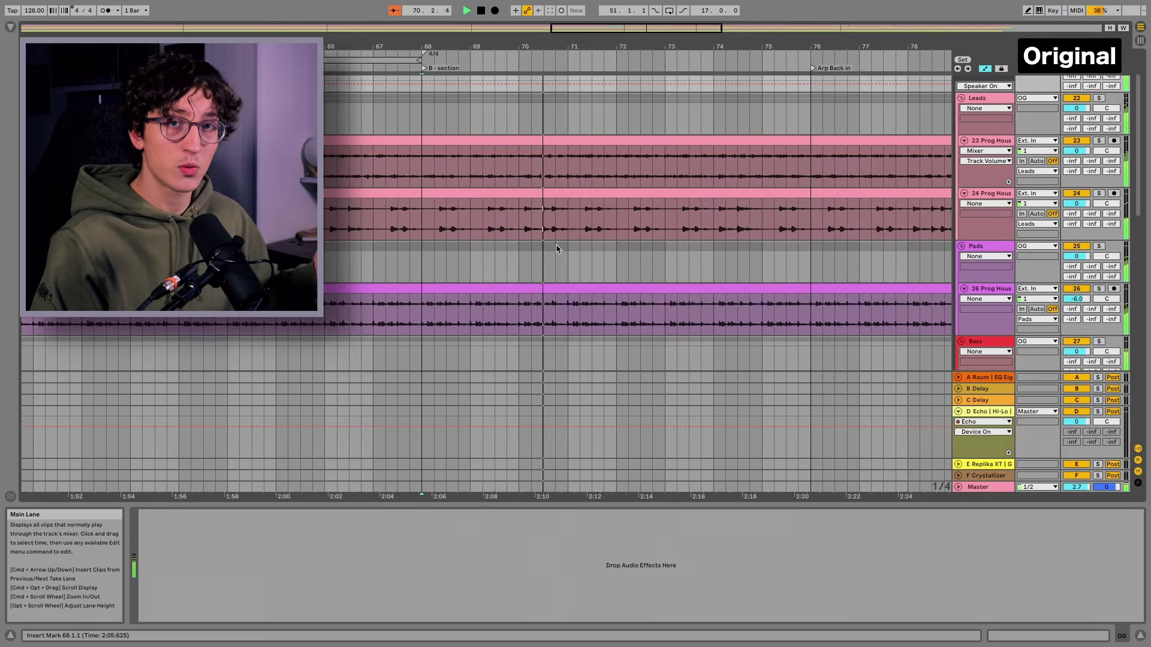
Hide the device view and the return tracks, and look over the OG group's tracks throughout the B - section.
{"action": "left_click", "coordinate": [1141, 636]}
{"action": "left_click", "coordinate": [1136, 582]}
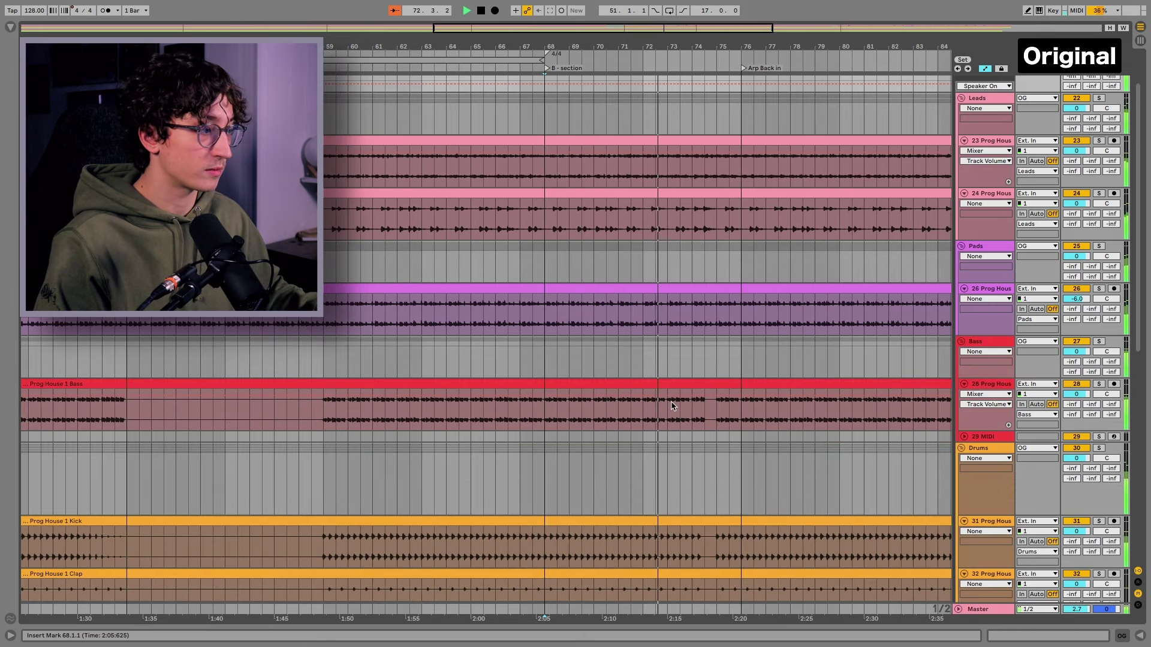
{"action": "scroll", "coordinate": [672, 406], "scroll_direction": "up", "scroll_amount": 3}
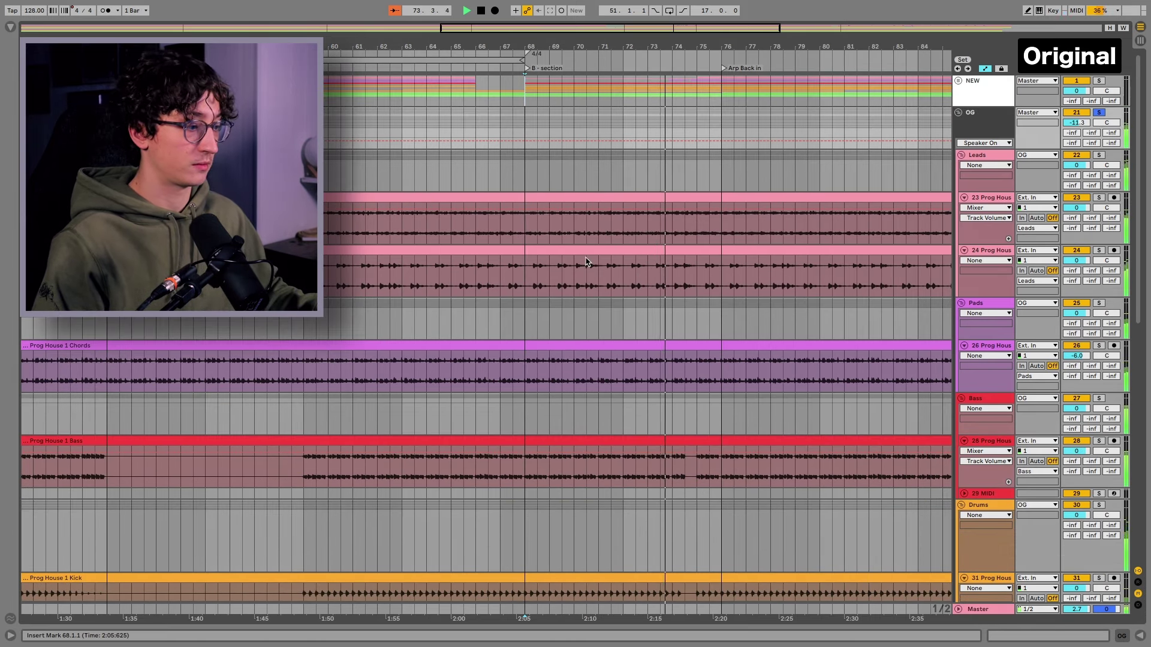
{"action": "scroll", "coordinate": [586, 262], "scroll_direction": "down", "scroll_amount": 1}
{"action": "scroll", "coordinate": [587, 262], "scroll_direction": "up", "scroll_amount": 1}
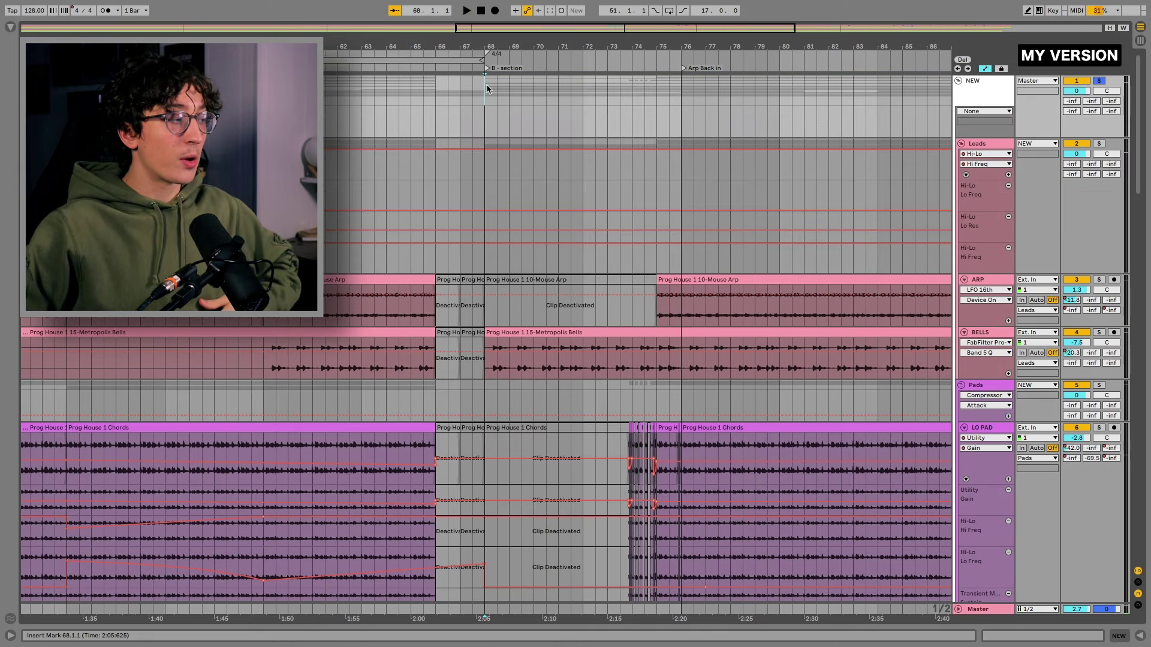
Play the NEW group from bar 68 and set an eight-bar loop range from 68.1.1 over the B - section.
{"action": "key", "text": "space"}
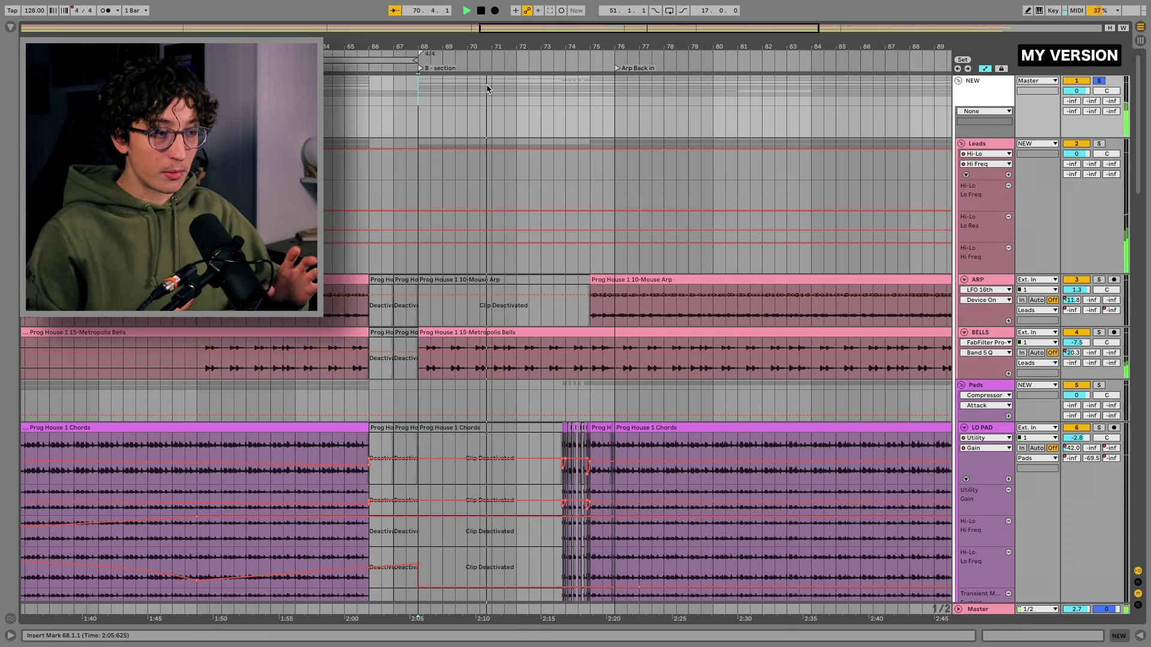
{"action": "scroll", "coordinate": [487, 89], "scroll_direction": "down", "scroll_amount": 3}
{"action": "left_click_drag", "start_coordinate": [419, 60], "coordinate": [639, 61]}
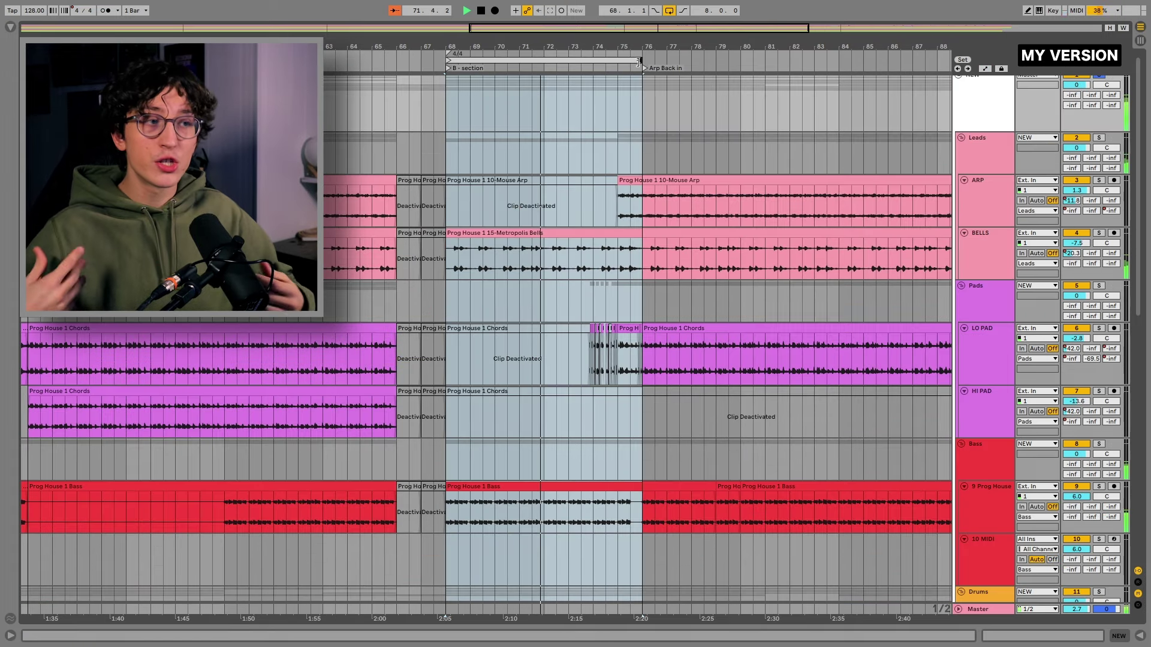
Show the automation of the LO PAD chord chops and select the first short slices from 73.4.3 to 74.1.1.
{"action": "scroll", "coordinate": [587, 336], "scroll_direction": "up", "scroll_amount": 5}
{"action": "left_click", "coordinate": [587, 346]}
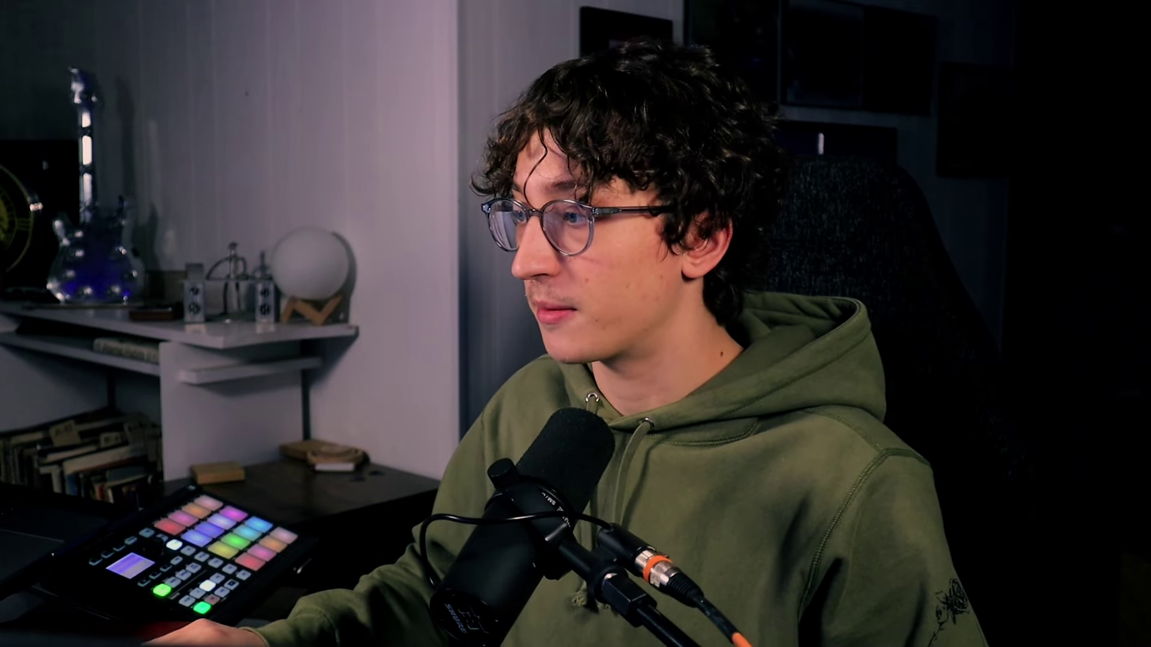
{"action": "left_click", "coordinate": [320, 371]}
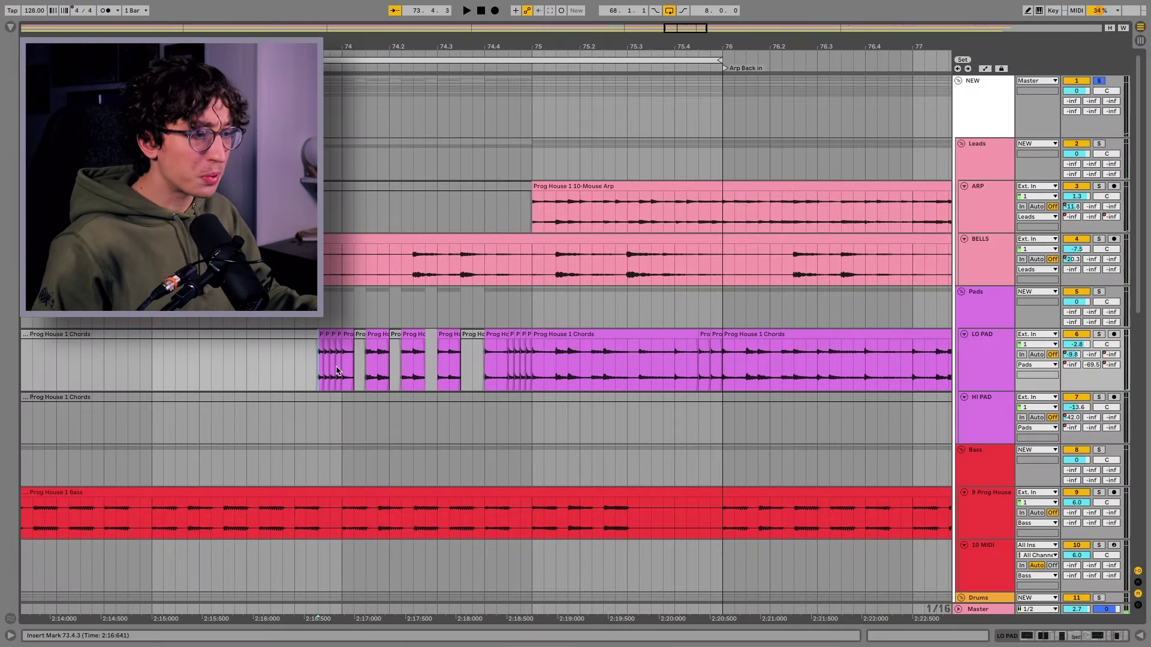
{"action": "key", "text": "a"}
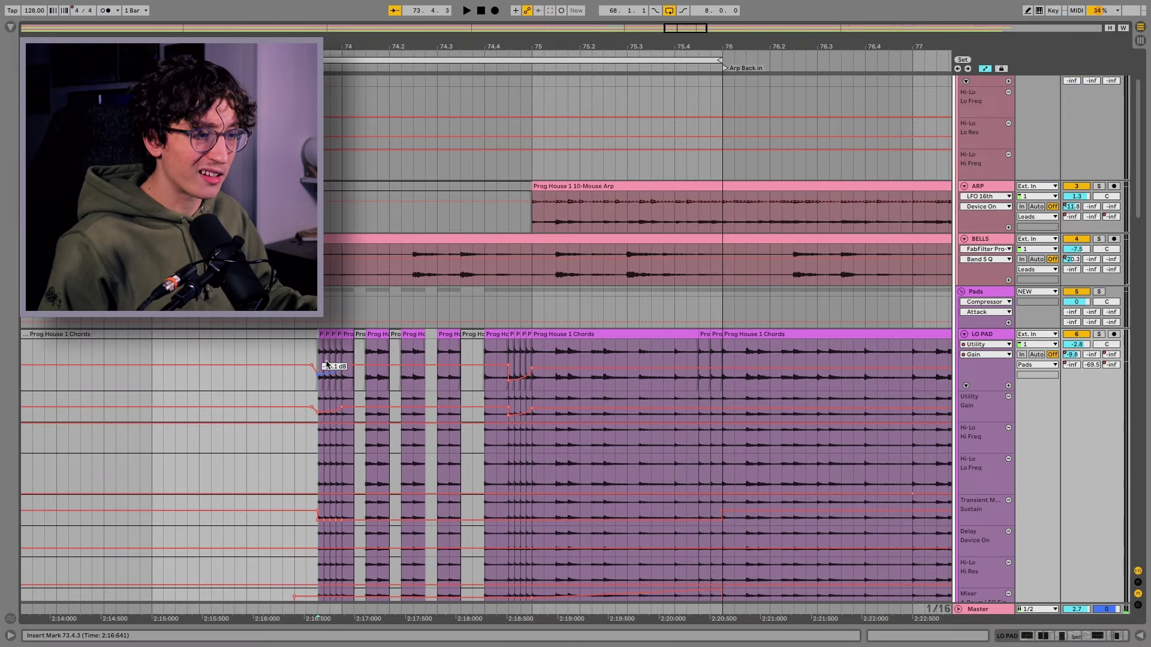
{"action": "key", "text": "plus"}
{"action": "key", "text": "plus"}
{"action": "left_click_drag", "start_coordinate": [320, 352], "coordinate": [379, 353]}
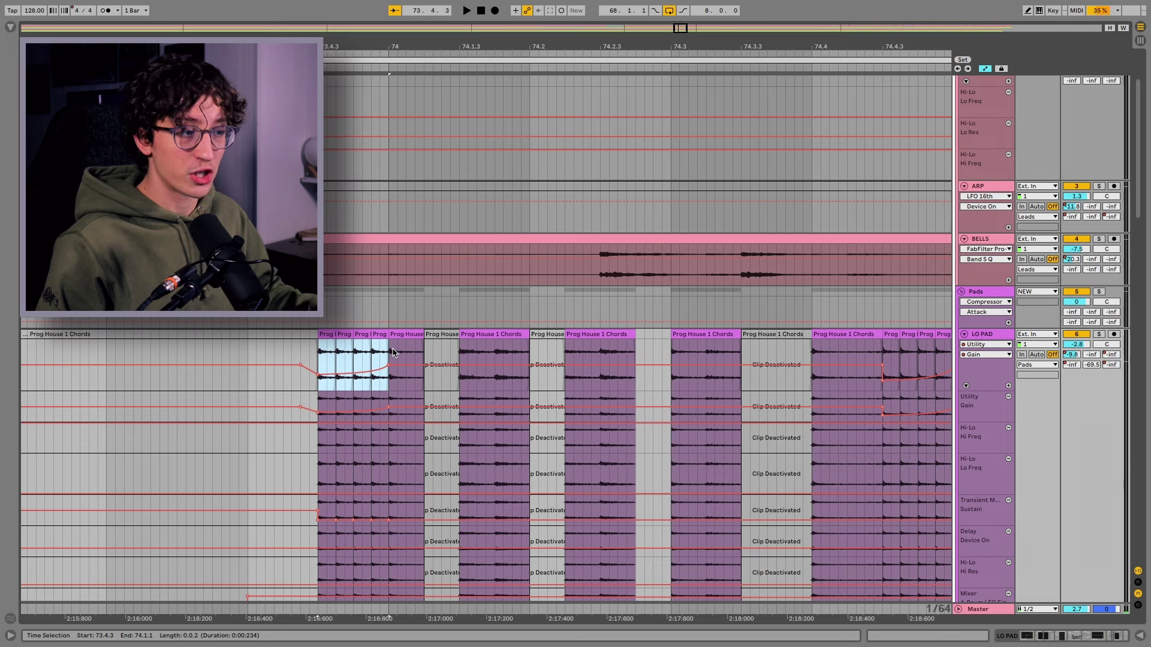
Play the LO PAD chord chops soloed, including the second group of slices at 74.4.3.
{"action": "key", "text": "space"}
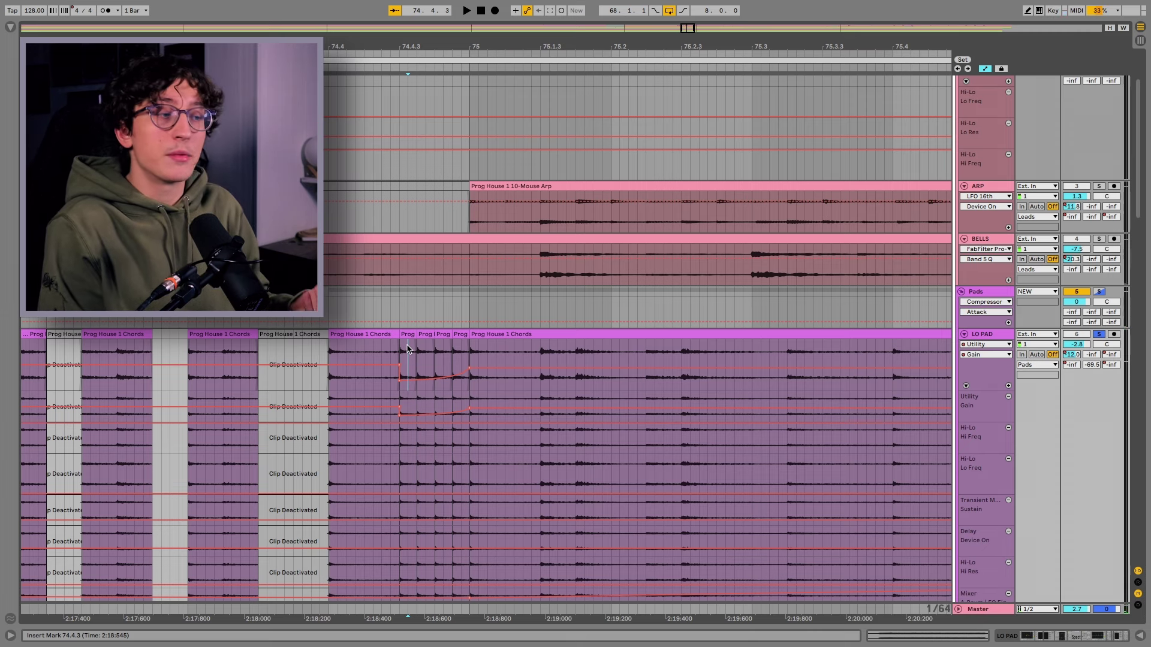
{"action": "key", "text": "minus"}
{"action": "key", "text": "minus"}
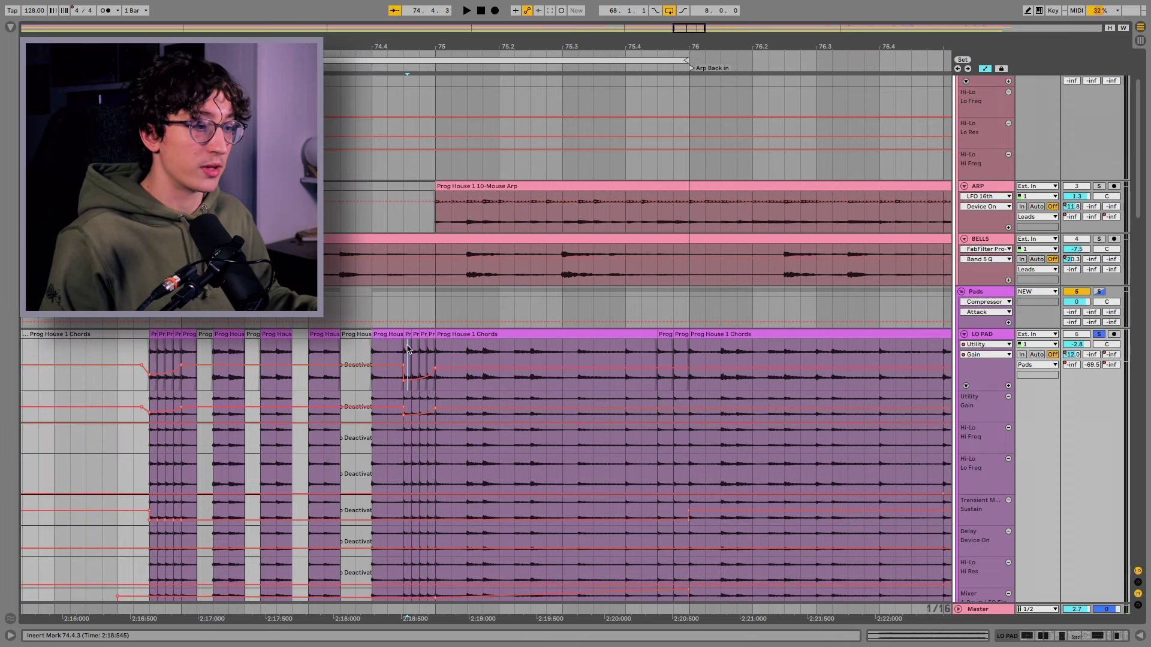
{"action": "key", "text": "space"}
Play the NEW group from bar 68 and follow the B - section across the Arp Back in marker.
{"action": "key", "text": "minus"}
{"action": "key", "text": "minus"}
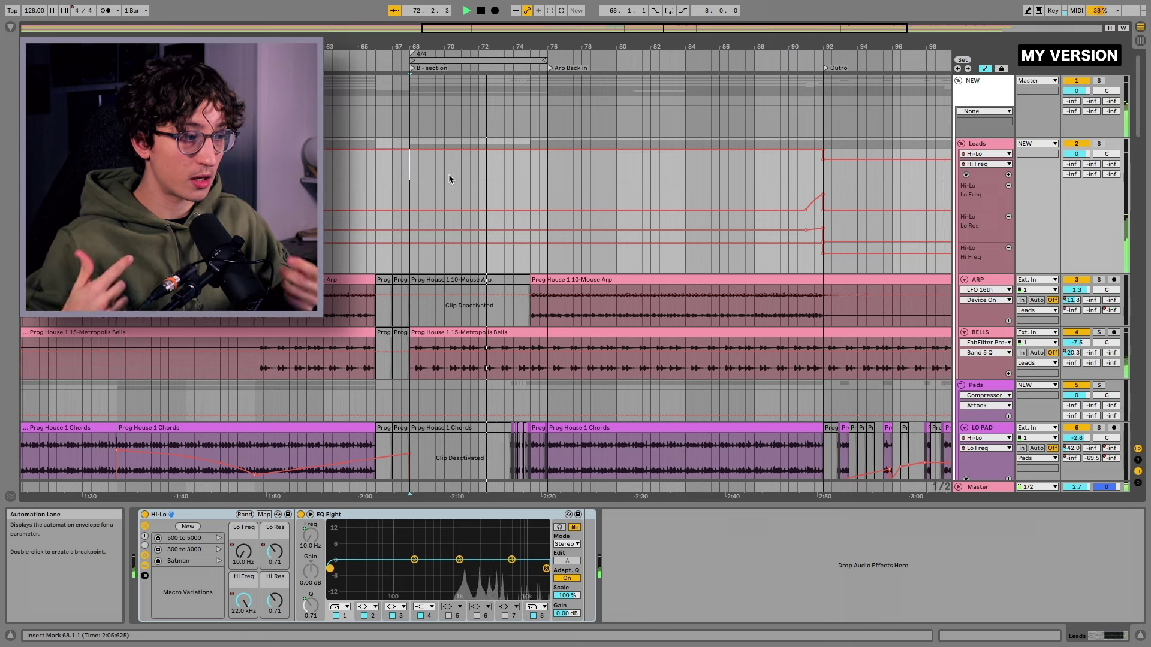
{"action": "scroll", "coordinate": [449, 178], "scroll_direction": "down", "scroll_amount": 3}
{"action": "key", "text": "plus"}
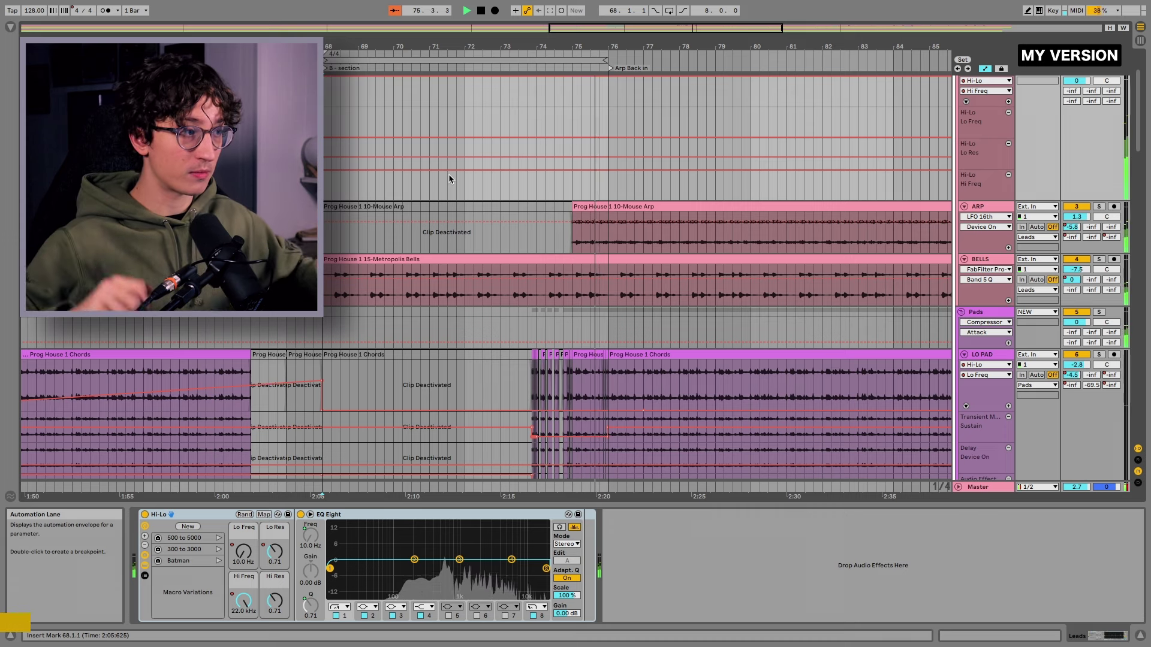
{"action": "scroll", "coordinate": [449, 174], "scroll_direction": "up", "scroll_amount": 1}
{"action": "scroll", "coordinate": [448, 178], "scroll_direction": "up", "scroll_amount": 2}
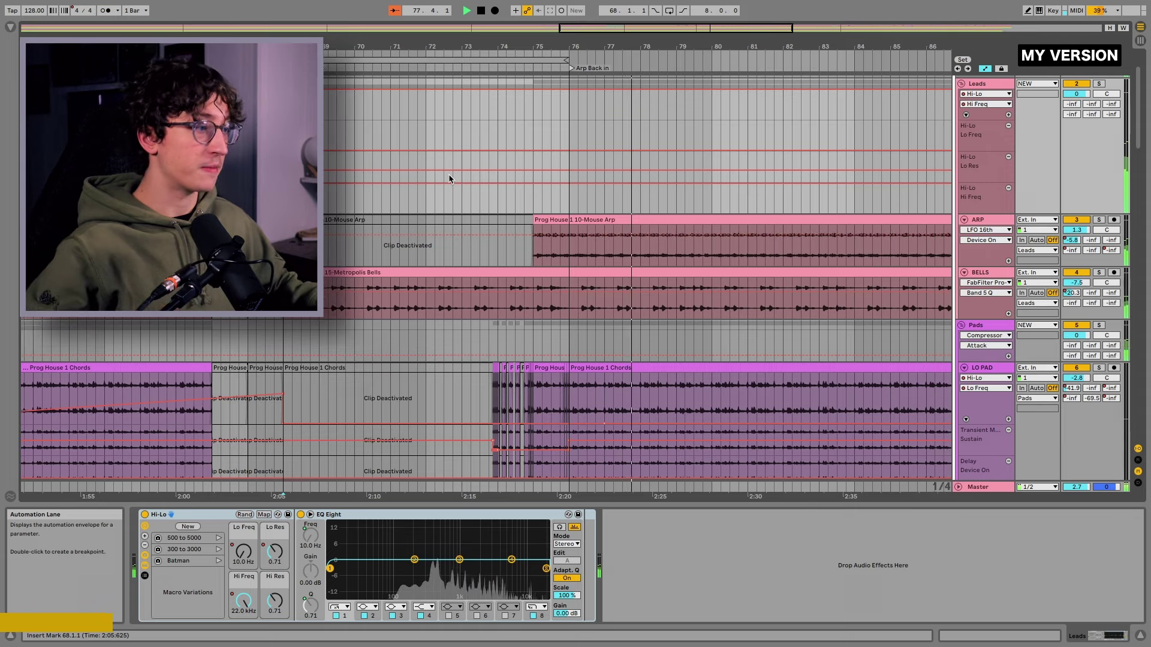
Follow the NEW group's playback into the Outro and examine the Leads Hi-Lo filter ramps before bar 92.
{"action": "scroll", "coordinate": [449, 178], "scroll_direction": "down", "scroll_amount": 5}
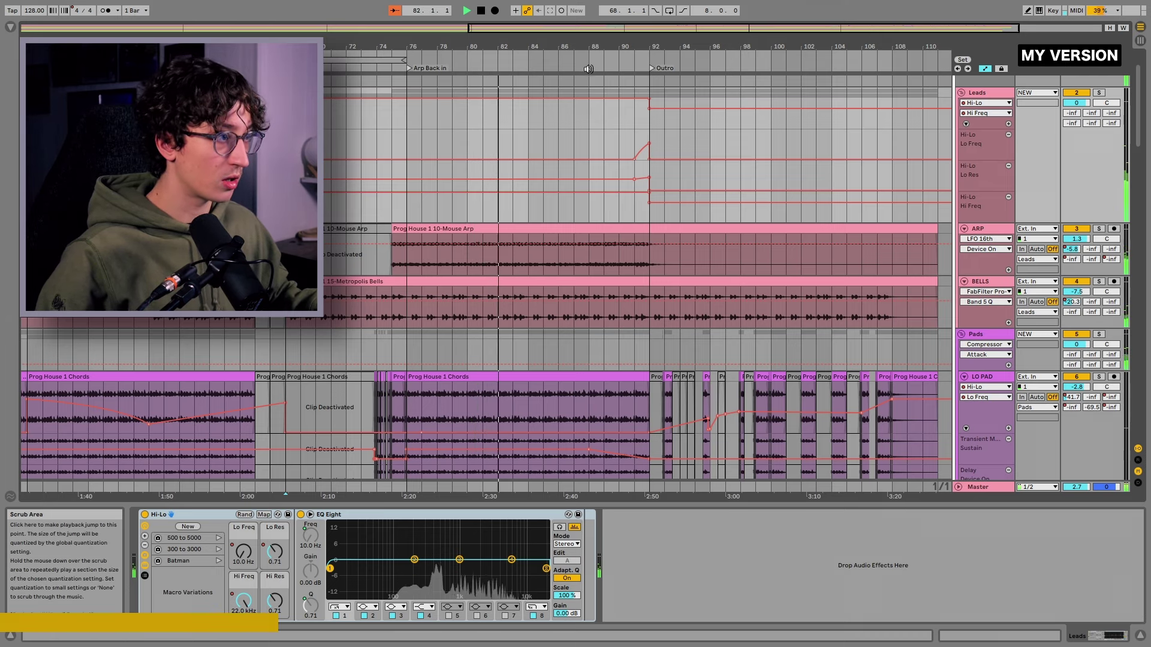
{"action": "scroll", "coordinate": [633, 262], "scroll_direction": "up", "scroll_amount": 4, "text": "ctrl"}
{"action": "scroll", "coordinate": [584, 239], "scroll_direction": "down", "scroll_amount": 1}
{"action": "scroll", "coordinate": [585, 239], "scroll_direction": "up", "scroll_amount": 1}
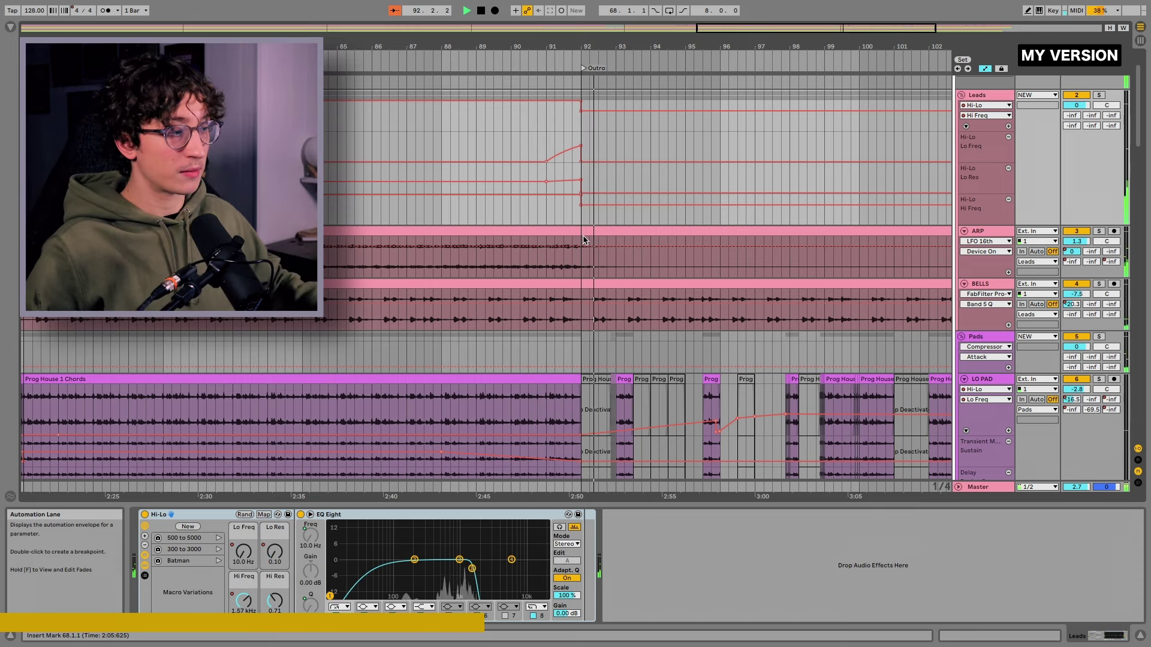
{"action": "scroll", "coordinate": [585, 240], "scroll_direction": "down", "scroll_amount": 1}
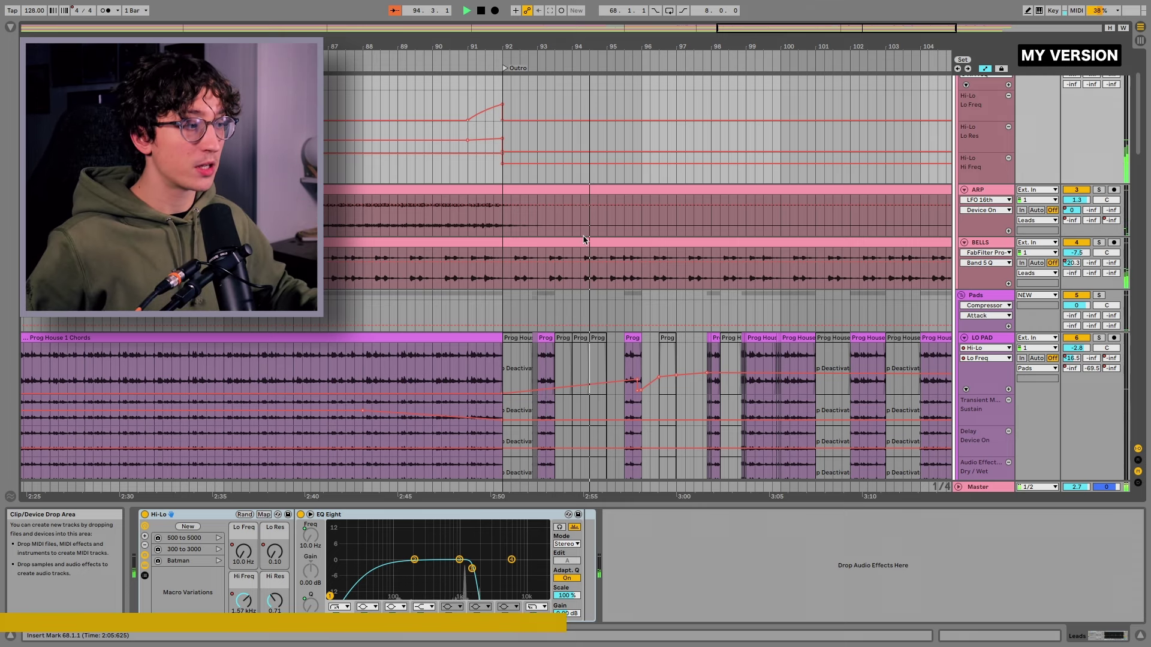
Show the LO PAD's C-Delay send automation and follow it over the chopped chords through the Outro.
{"action": "scroll", "coordinate": [583, 239], "scroll_direction": "down", "scroll_amount": 1}
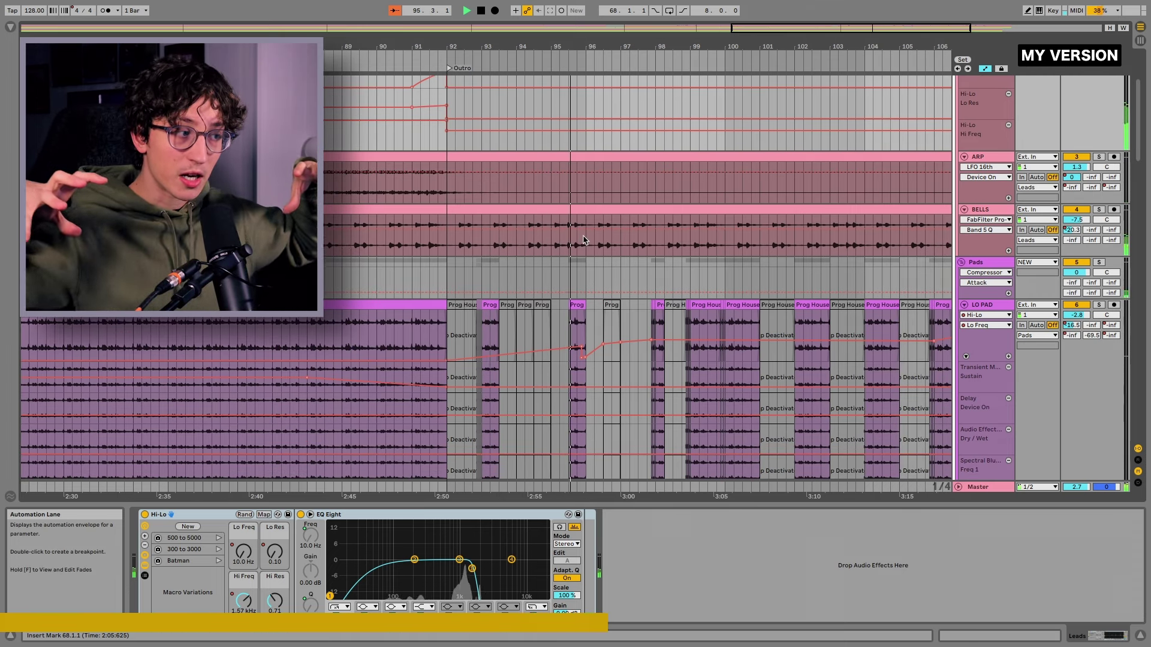
{"action": "scroll", "coordinate": [584, 239], "scroll_direction": "down", "scroll_amount": 1}
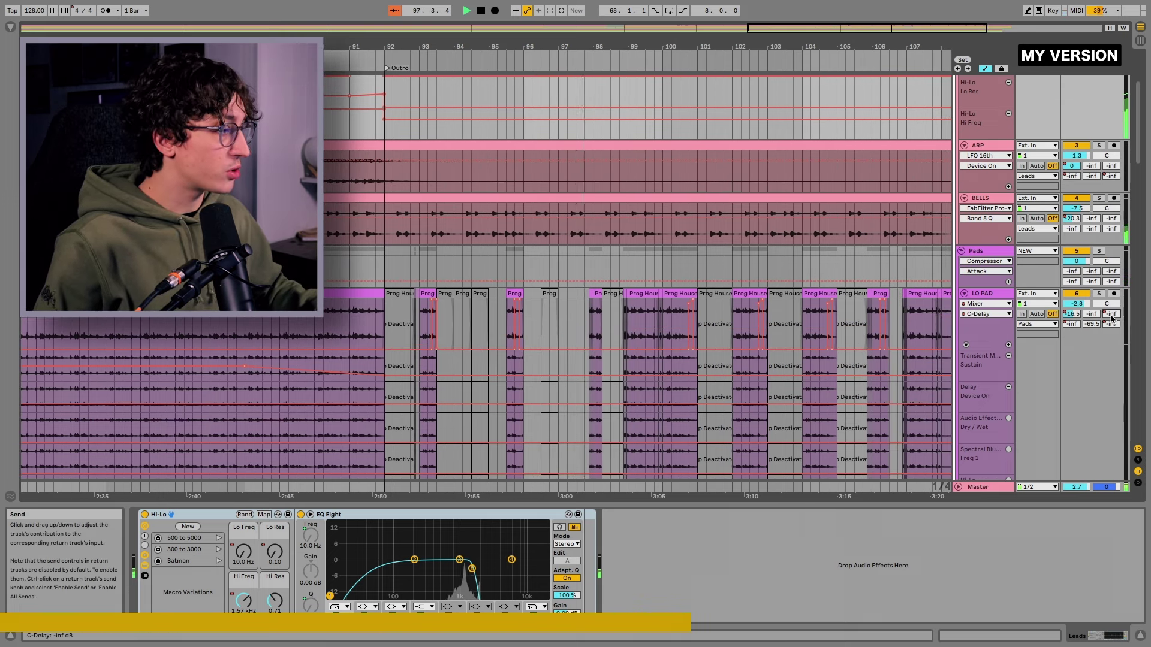
{"action": "left_click", "coordinate": [568, 336]}
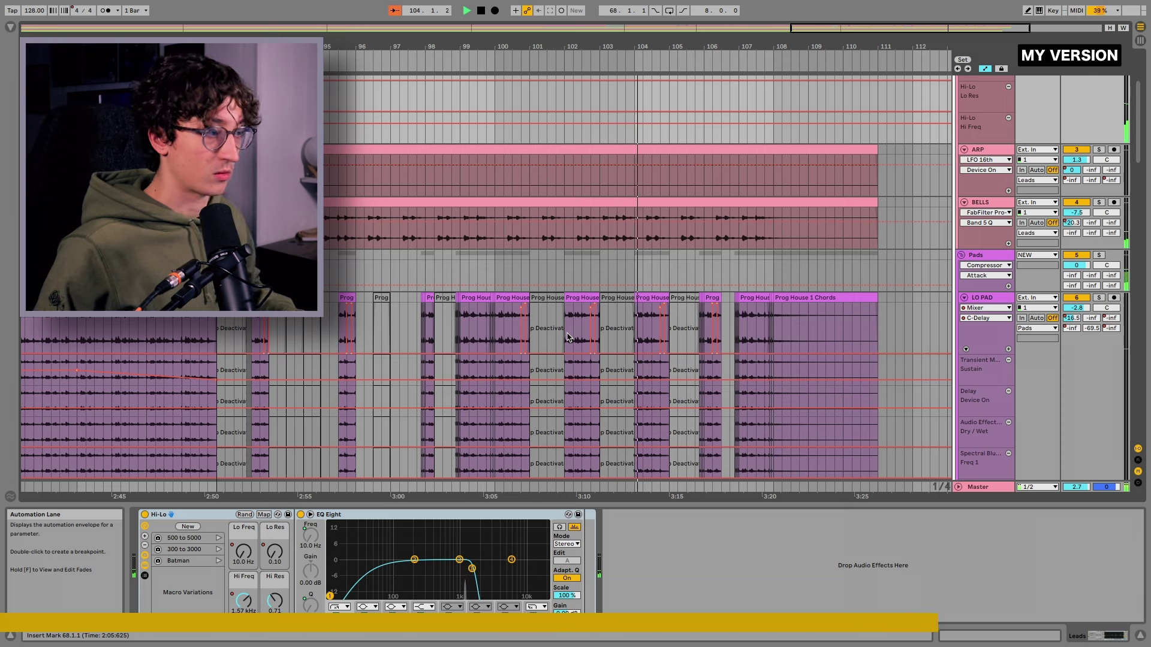
{"action": "scroll", "coordinate": [568, 337], "scroll_direction": "right", "scroll_amount": 2}
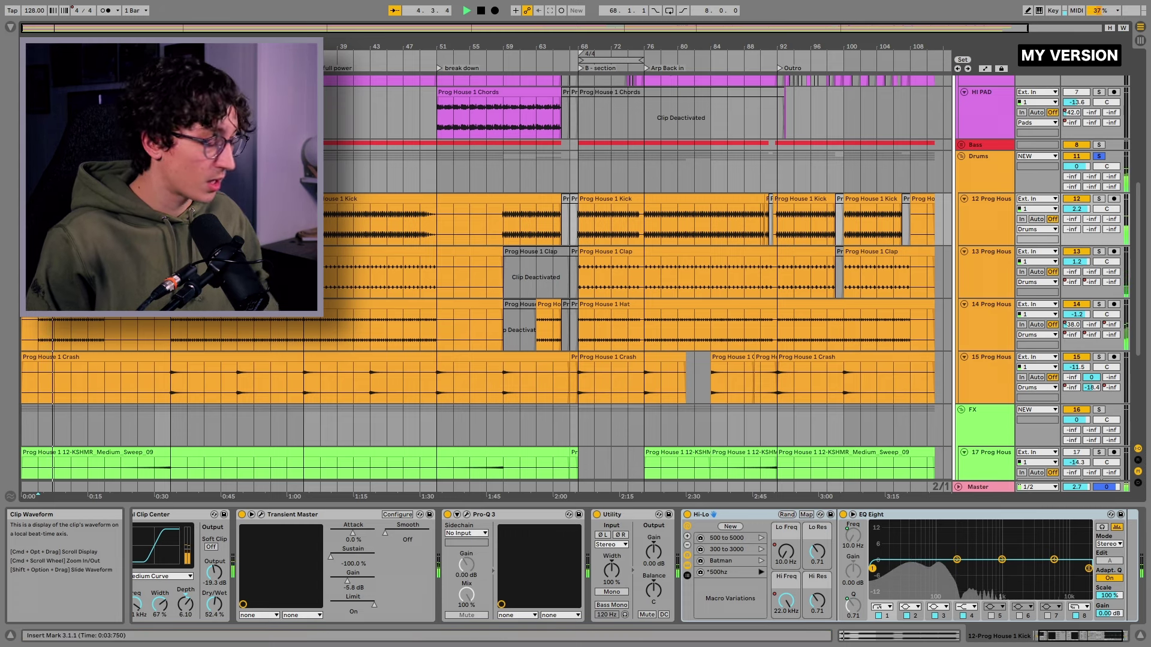
Show the automation lanes of the Drums group's tracks and bring the 14 Prog House hat lanes into view.
{"action": "key", "text": "a"}
{"action": "scroll", "coordinate": [496, 345], "scroll_direction": "down", "scroll_amount": 2}
{"action": "scroll", "coordinate": [496, 344], "scroll_direction": "down", "scroll_amount": 2}
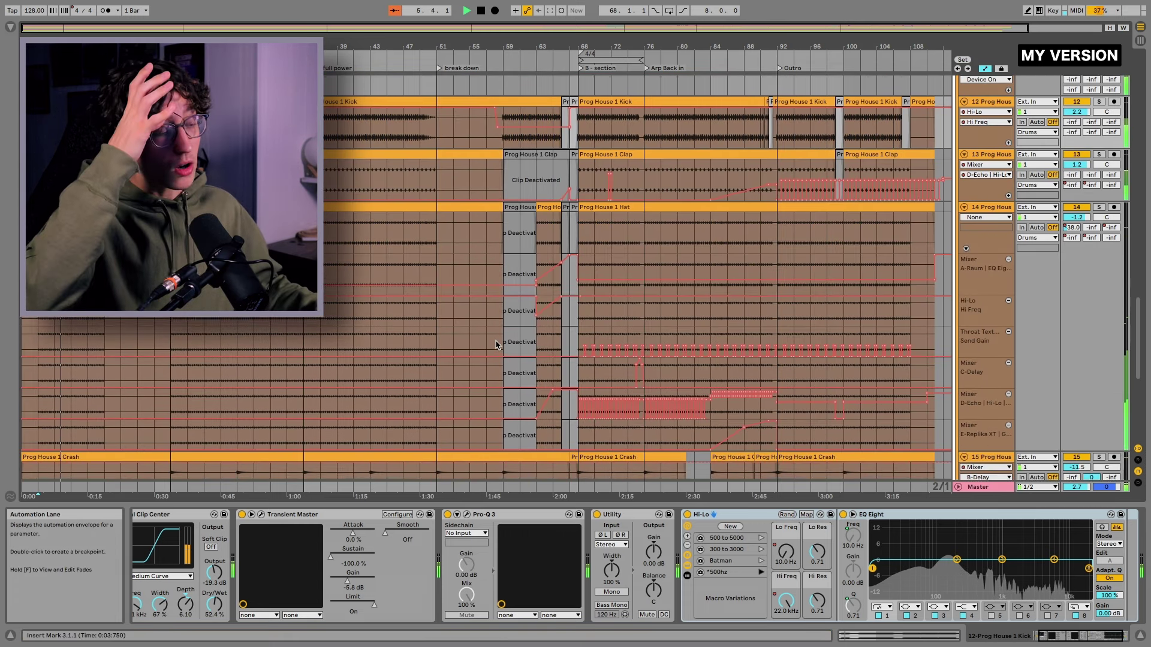
Restart playback from bar 68 and examine the hat track's send automation over the B - section.
{"action": "left_click", "coordinate": [574, 372]}
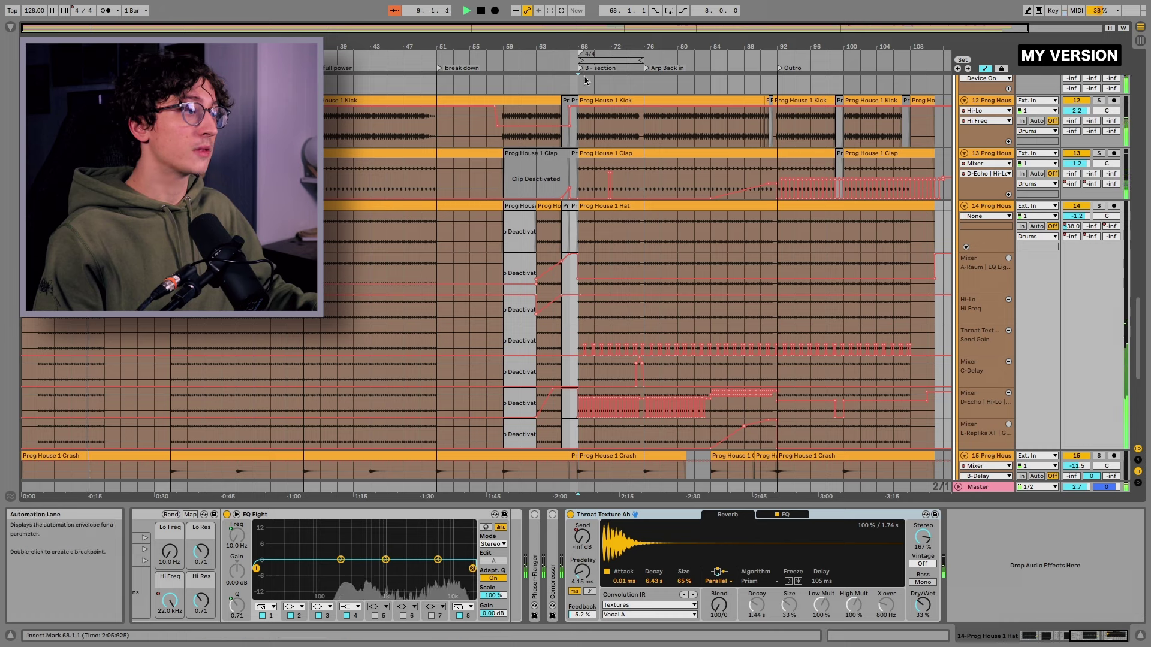
{"action": "key", "text": "space"}
{"action": "key", "text": "space"}
{"action": "scroll", "coordinate": [650, 268], "scroll_direction": "up", "scroll_amount": 5}
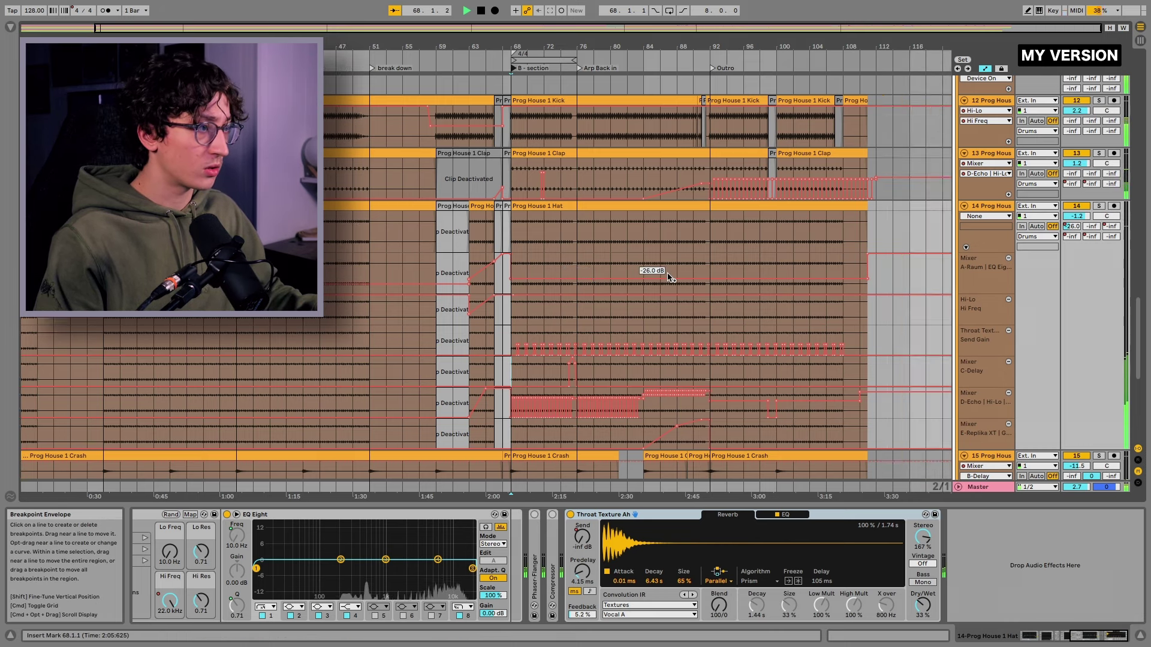
{"action": "scroll", "coordinate": [670, 278], "scroll_direction": "down", "scroll_amount": 2}
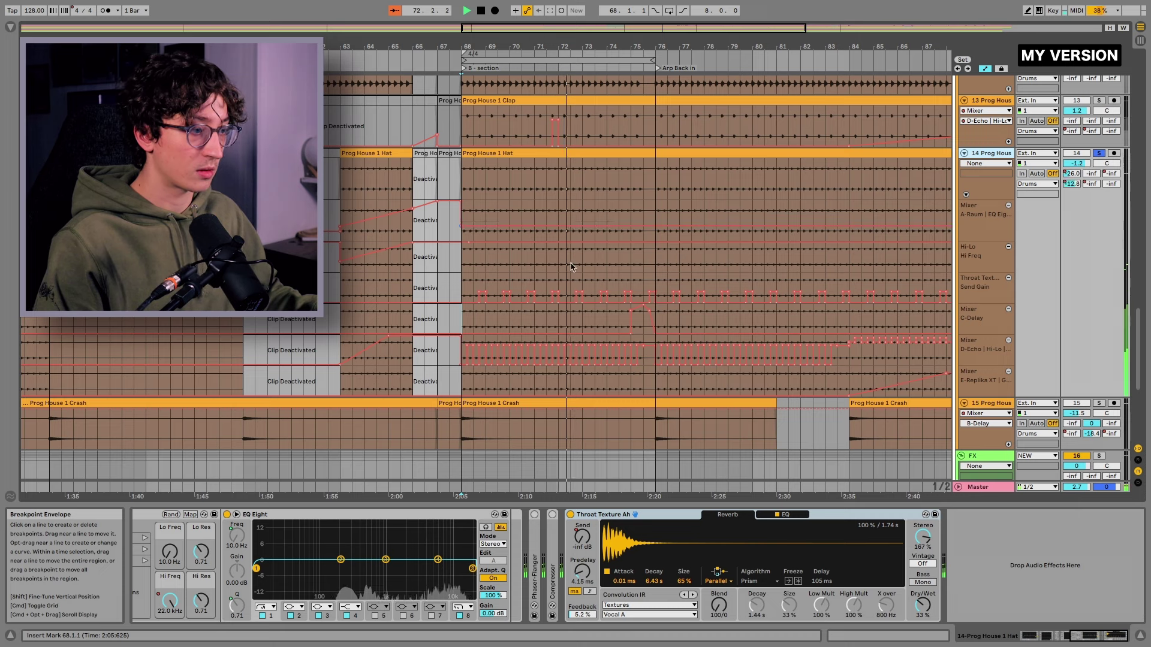
Mark out the hat's D-Echo send automation from 68.1.1 to 75.3.1, and play its C-Delay rise from 75.1.1.
{"action": "left_click_drag", "start_coordinate": [642, 362], "coordinate": [445, 361]}
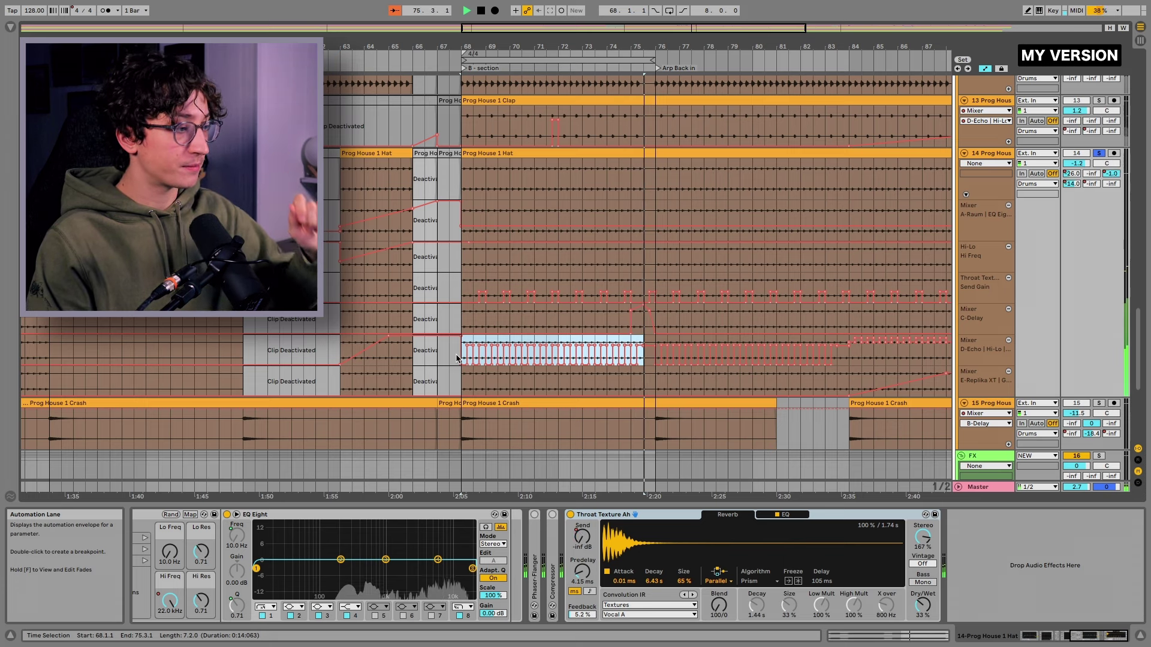
{"action": "left_click", "coordinate": [658, 318]}
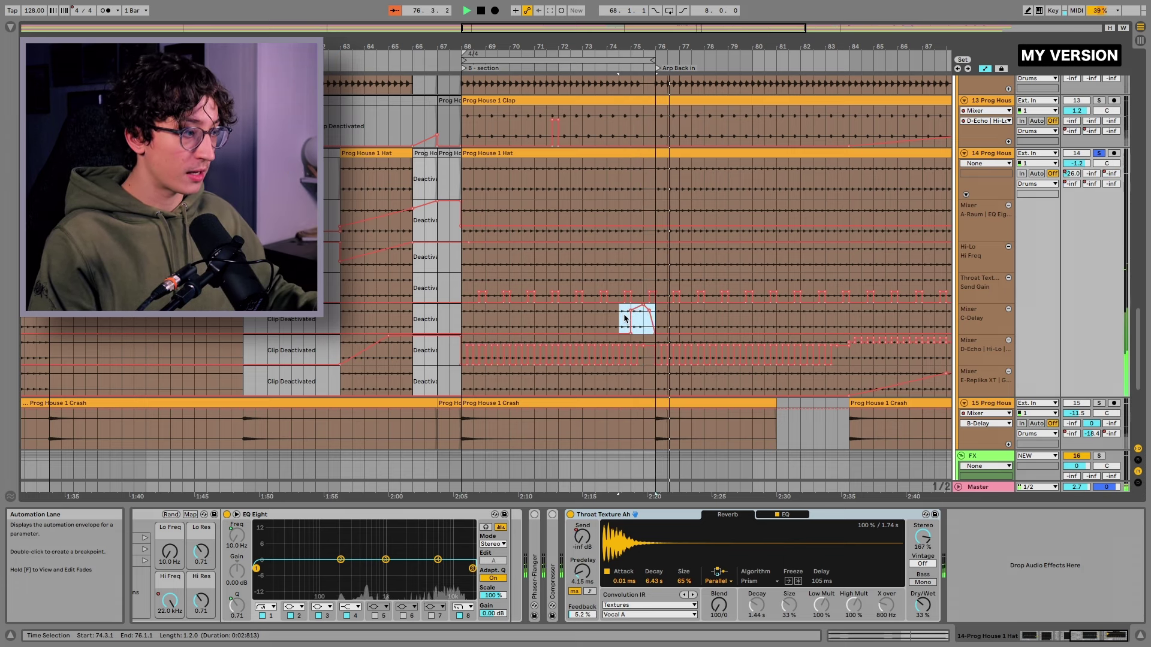
{"action": "key", "text": "space"}
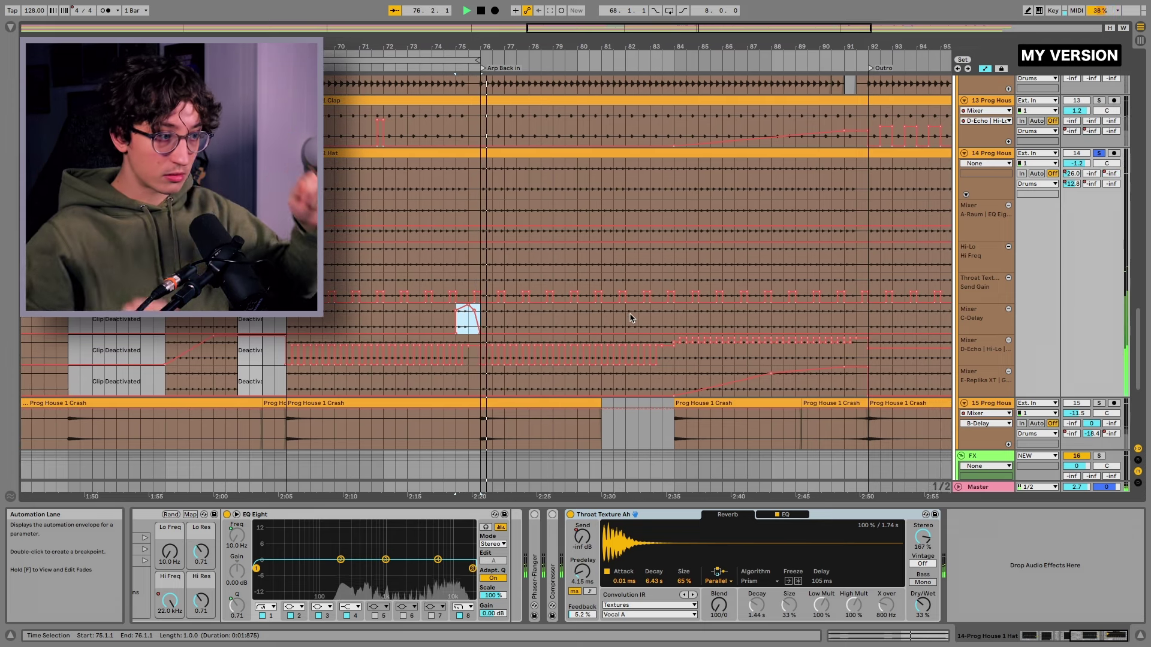
Play the Drums group from bar 59, and set the start point on the hat track at bar 63 to hear the lead-in to the B - section.
{"action": "left_click", "coordinate": [456, 281]}
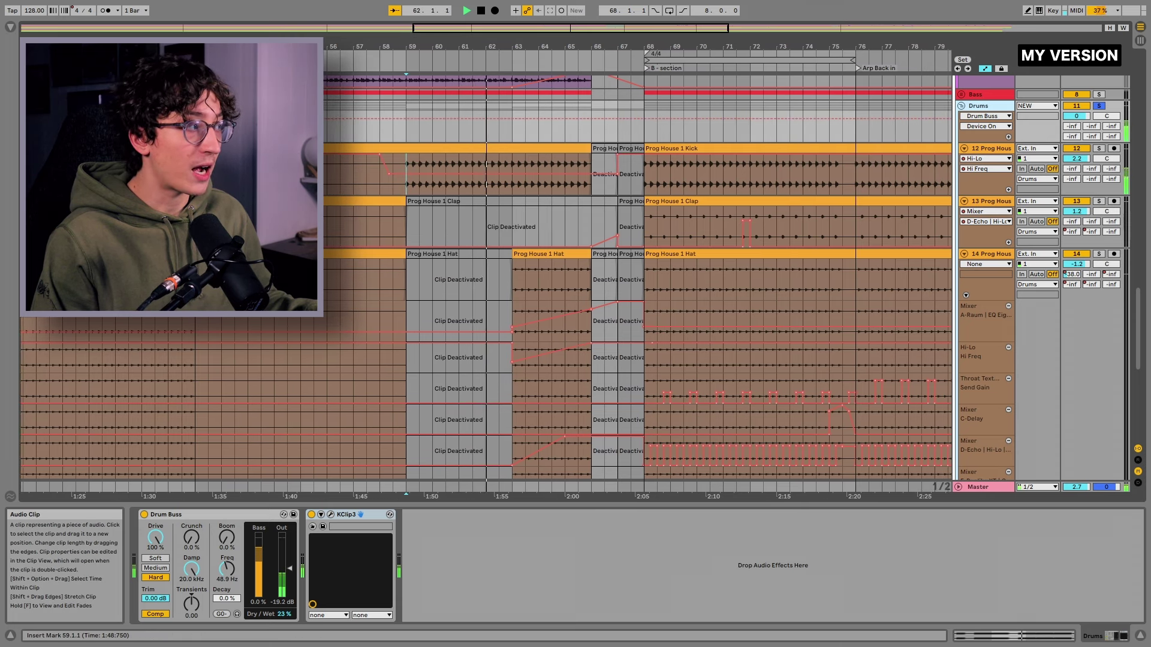
{"action": "scroll", "coordinate": [481, 315], "scroll_direction": "down", "scroll_amount": 2}
{"action": "left_click", "coordinate": [498, 241]}
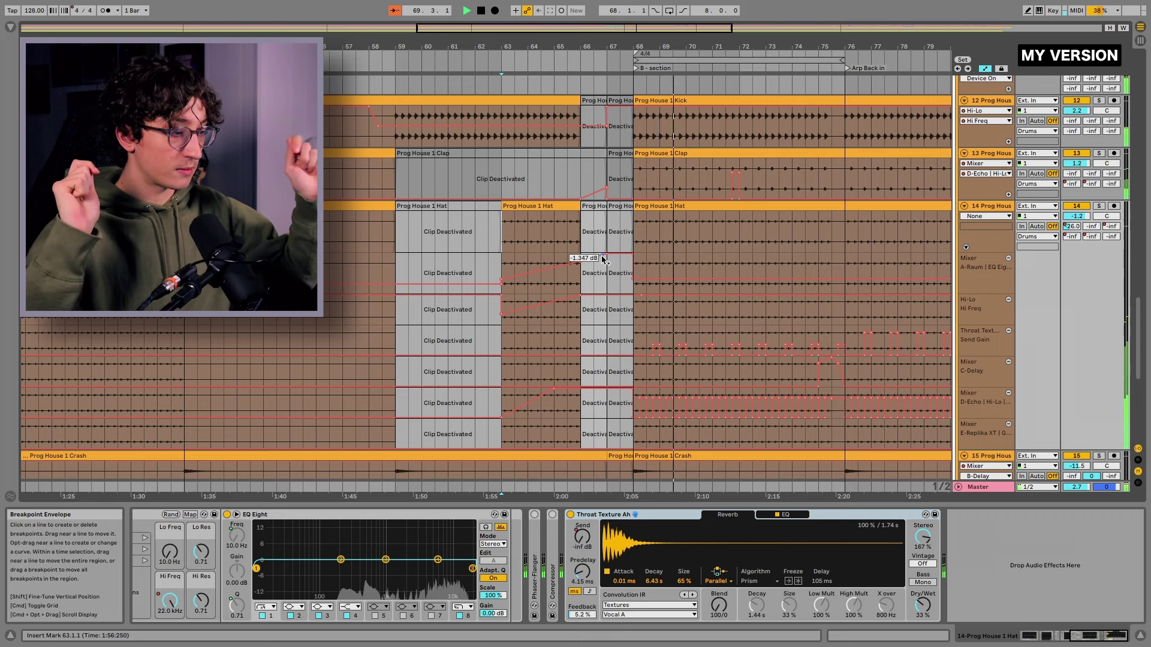
Follow the kick, clap and hat automation during playback from the B - section through Arp Back in to the Outro.
{"action": "scroll", "coordinate": [599, 257], "scroll_direction": "right", "scroll_amount": 5}
{"action": "scroll", "coordinate": [651, 228], "scroll_direction": "up", "scroll_amount": 2}
{"action": "scroll", "coordinate": [650, 228], "scroll_direction": "down", "scroll_amount": 2}
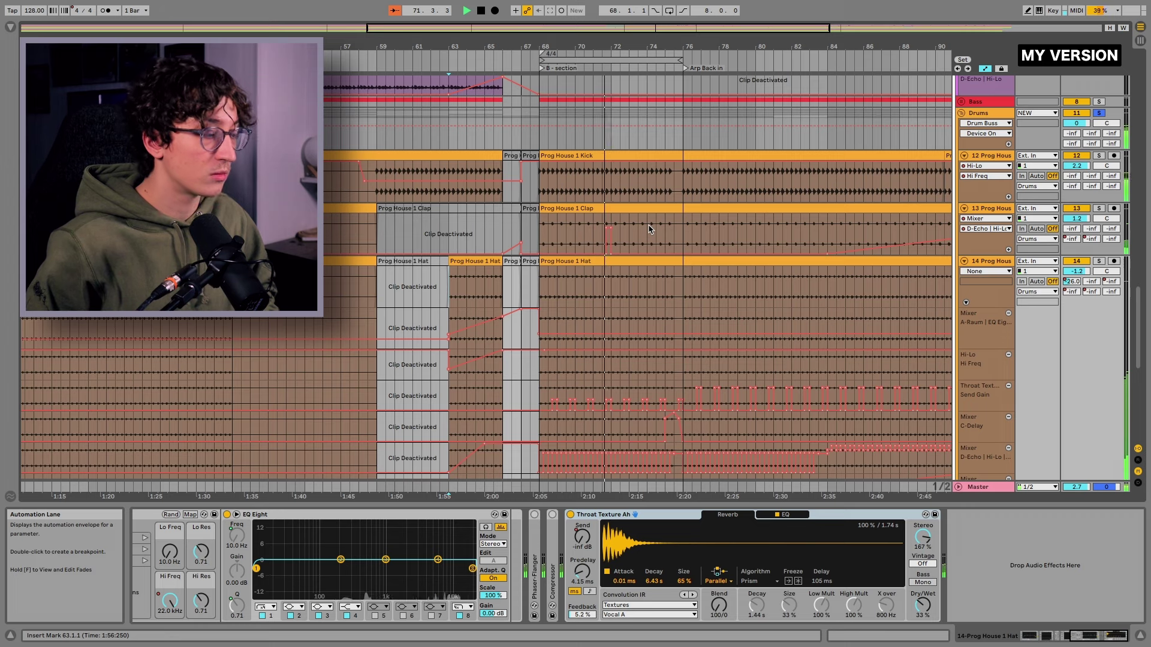
{"action": "scroll", "coordinate": [651, 228], "scroll_direction": "right", "scroll_amount": 8}
{"action": "scroll", "coordinate": [651, 228], "scroll_direction": "up", "scroll_amount": 2}
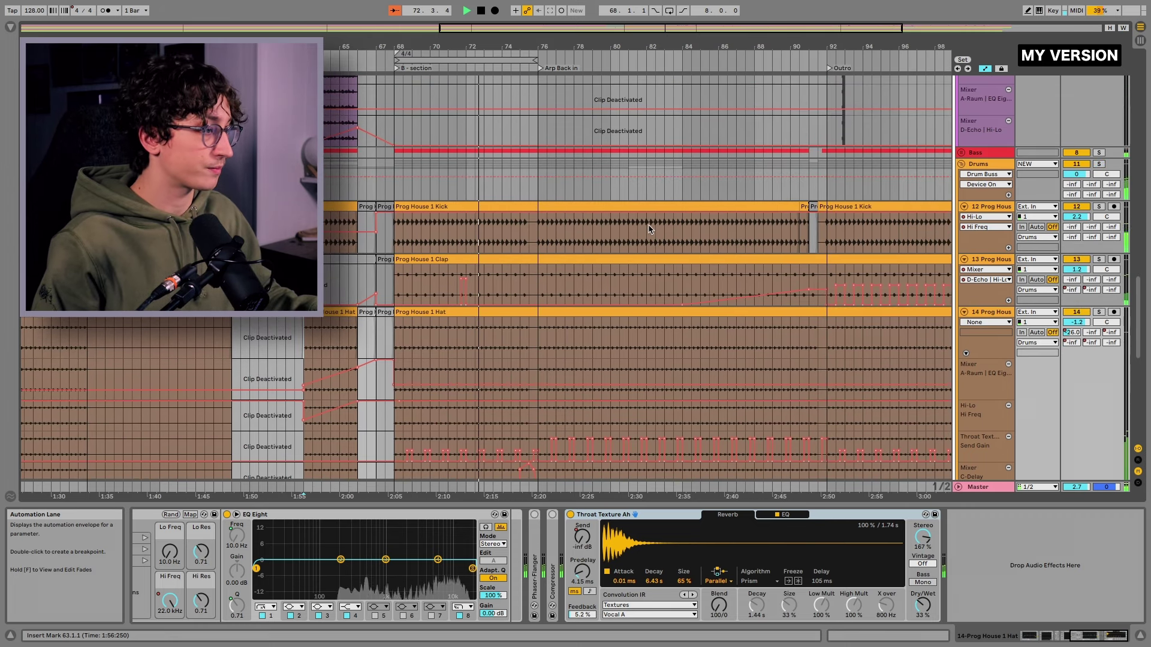
{"action": "scroll", "coordinate": [651, 229], "scroll_direction": "right", "scroll_amount": 9}
{"action": "scroll", "coordinate": [650, 228], "scroll_direction": "up", "scroll_amount": 1}
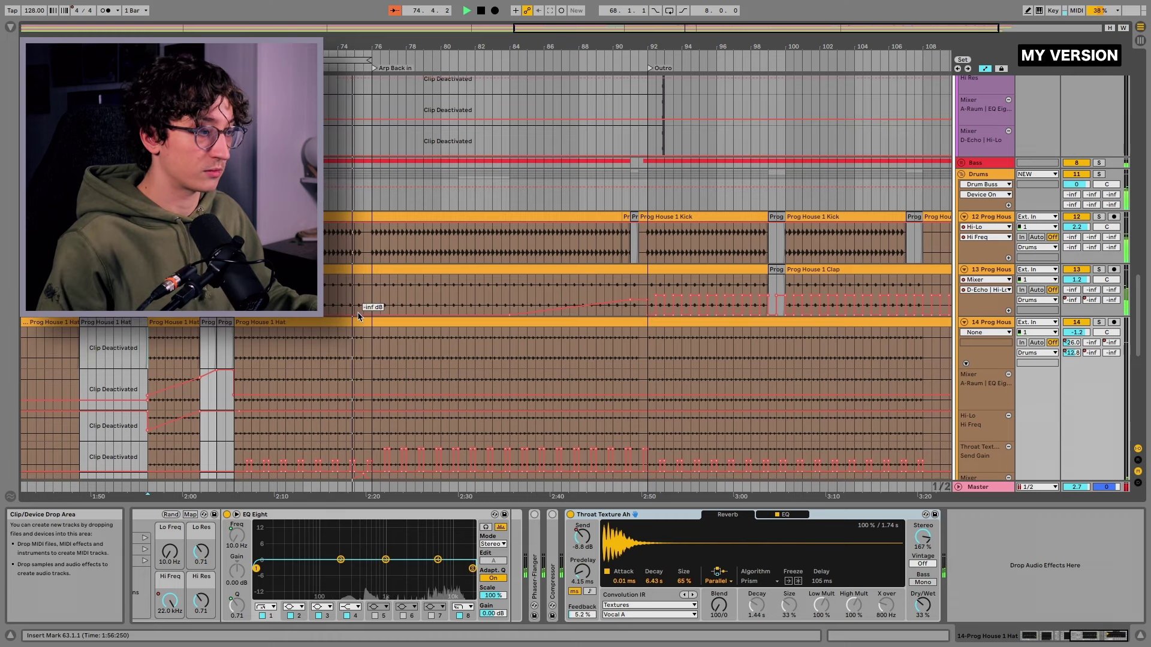
Mark out and play the hat's Throat Texture Send Gain automation from 76.1.1 to 92.1.1, and switch to the clap's D-Echo send lane.
{"action": "scroll", "coordinate": [359, 317], "scroll_direction": "up", "scroll_amount": 4}
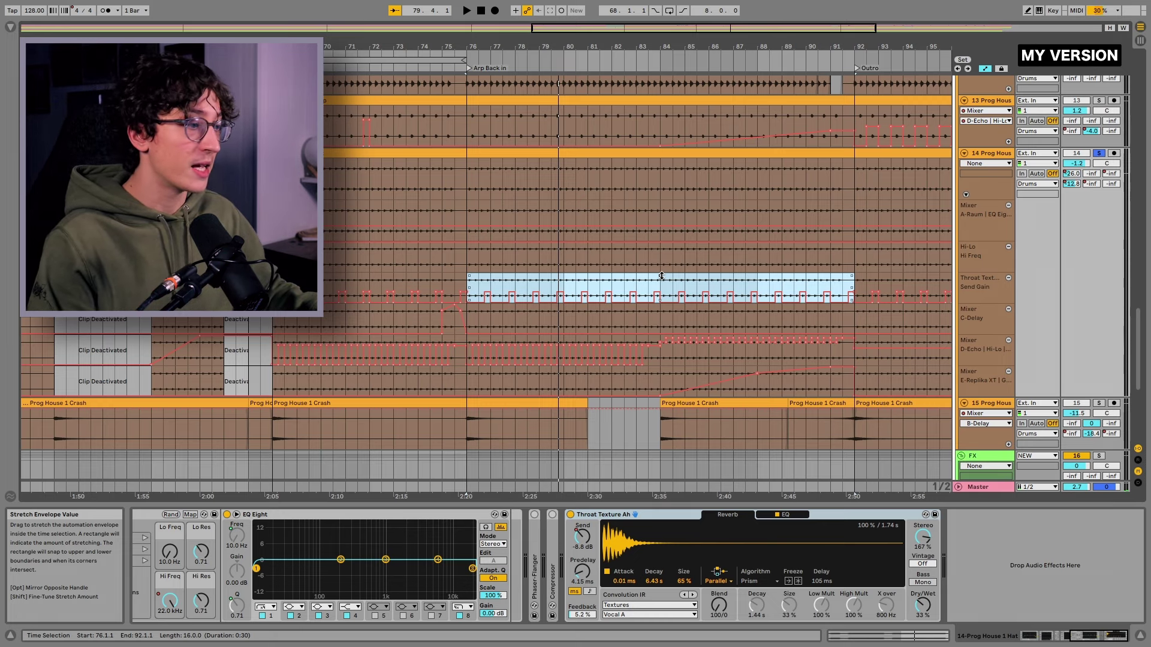
{"action": "key", "text": "space"}
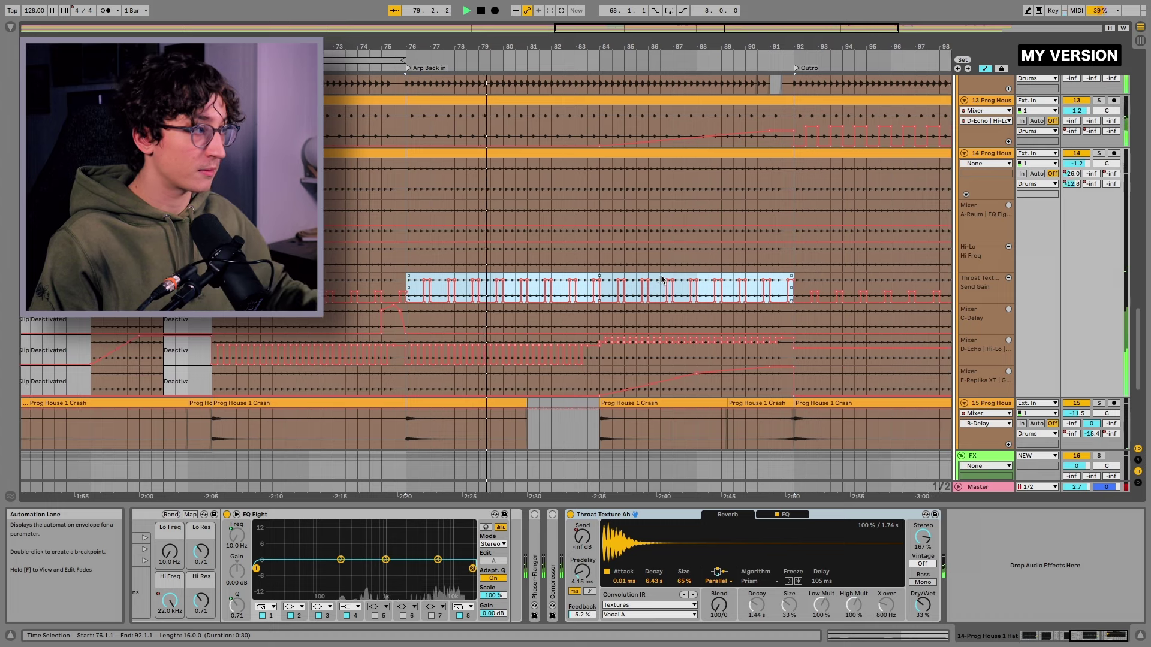
{"action": "scroll", "coordinate": [662, 280], "scroll_direction": "up", "scroll_amount": 3}
{"action": "left_click", "coordinate": [668, 171]}
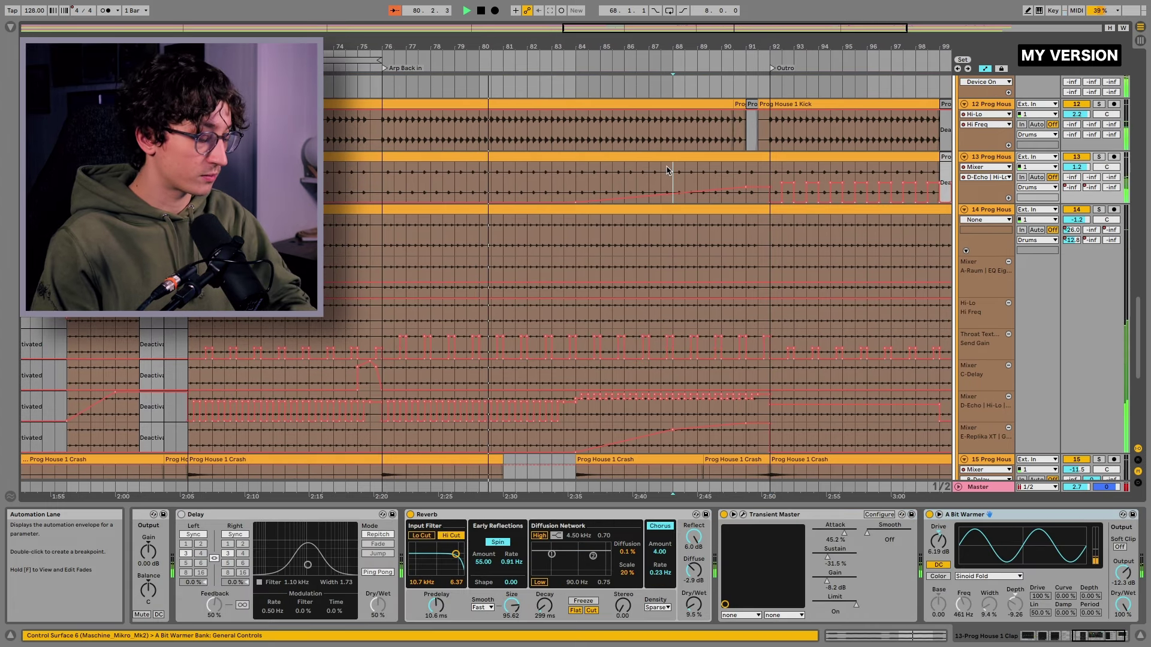